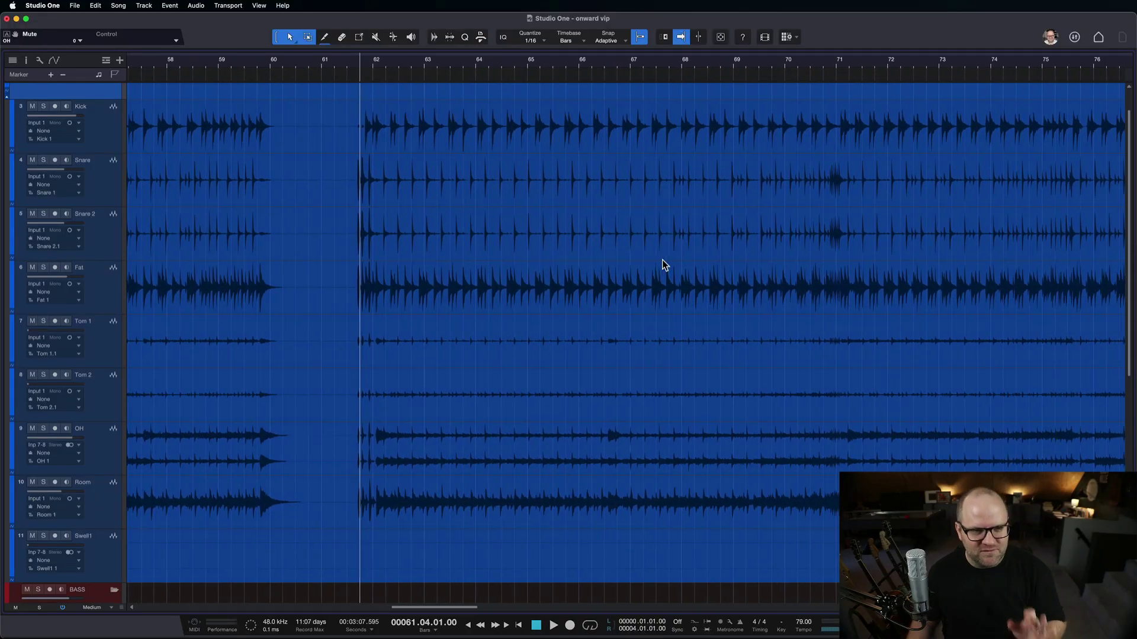
scroll(662, 259, right, 2)
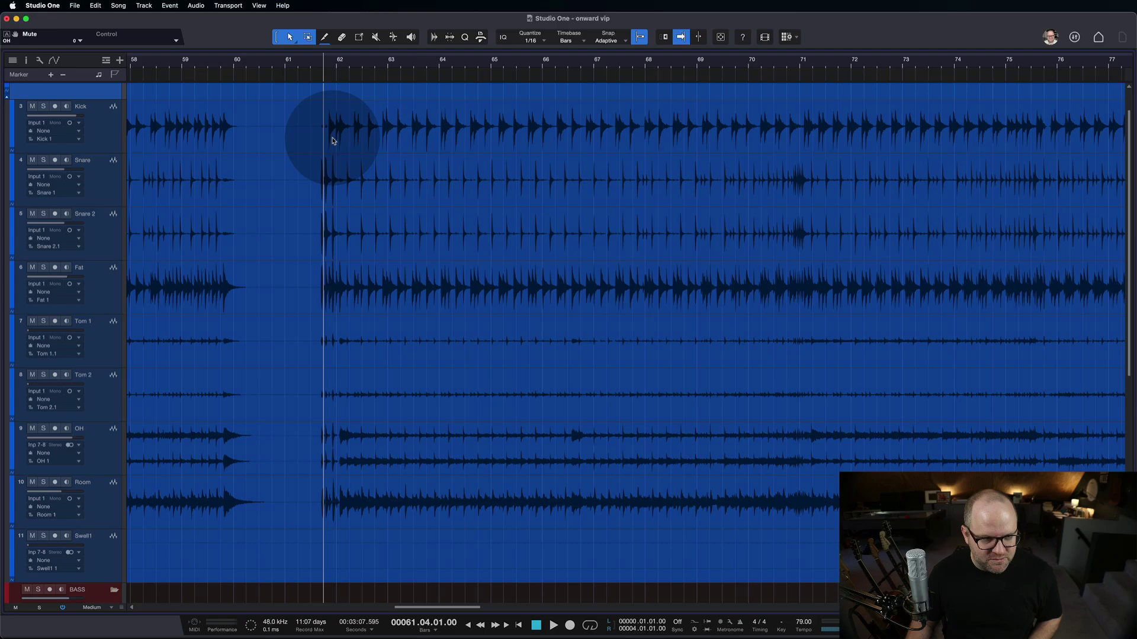
Play the drum tracks from bar 61.3, then solo the OH overhead track
scroll(329, 145, up, 1)
scroll(328, 144, down, 1)
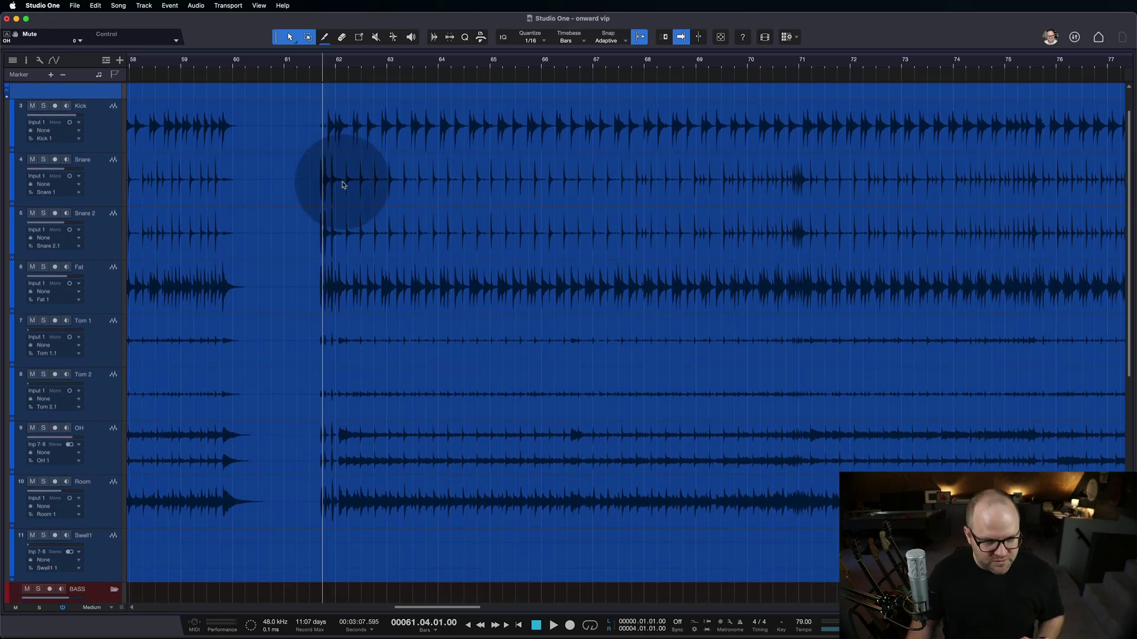
click(317, 65)
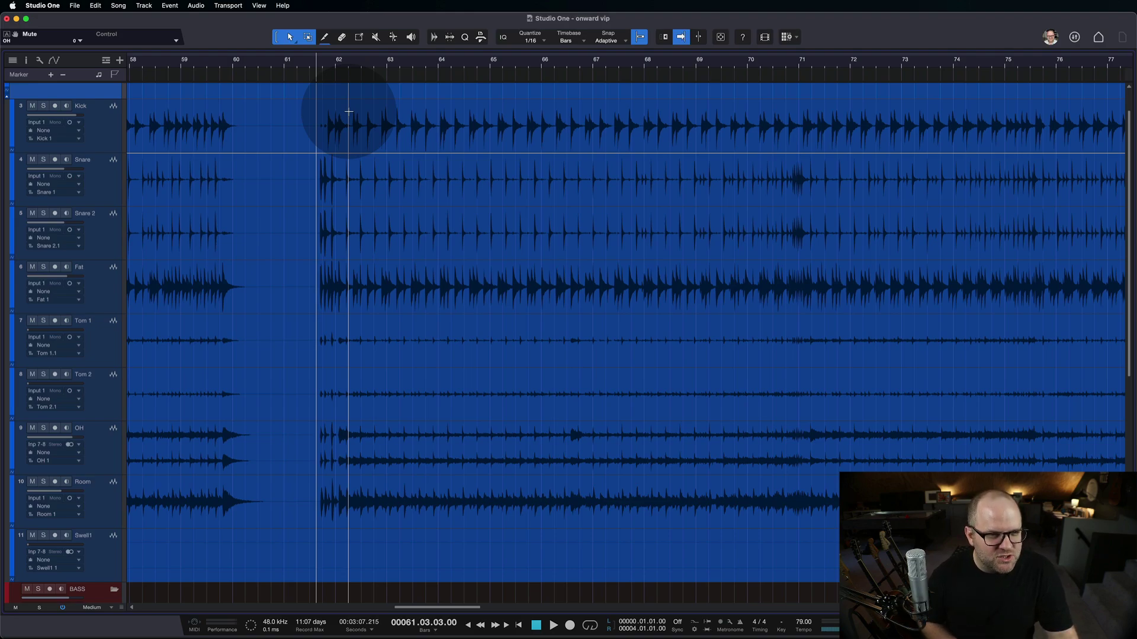
key(space)
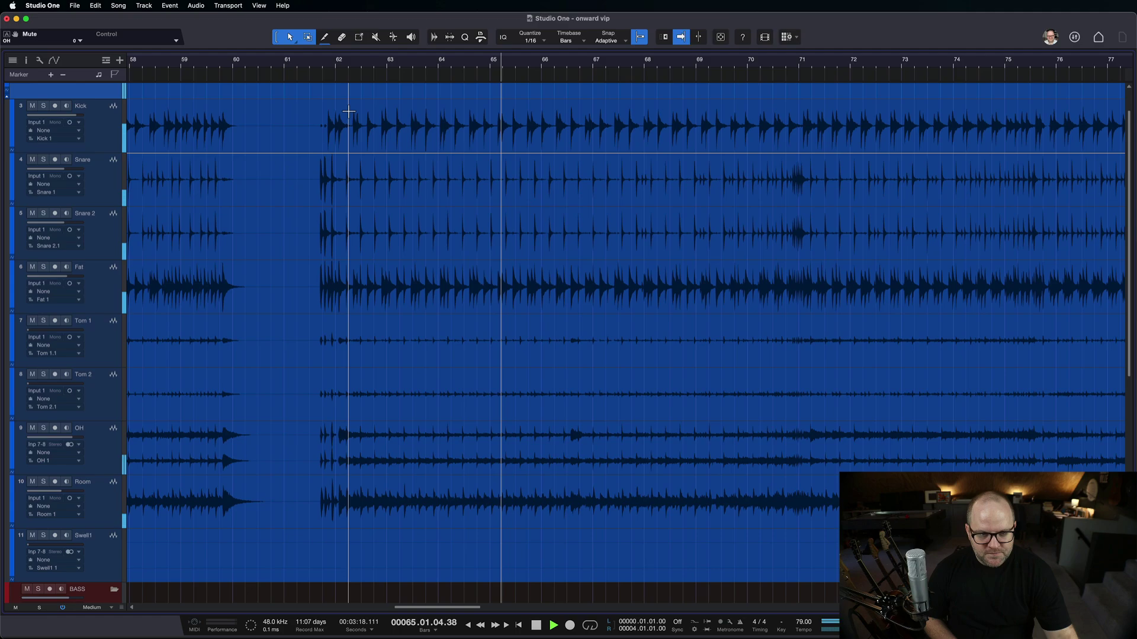
key(space)
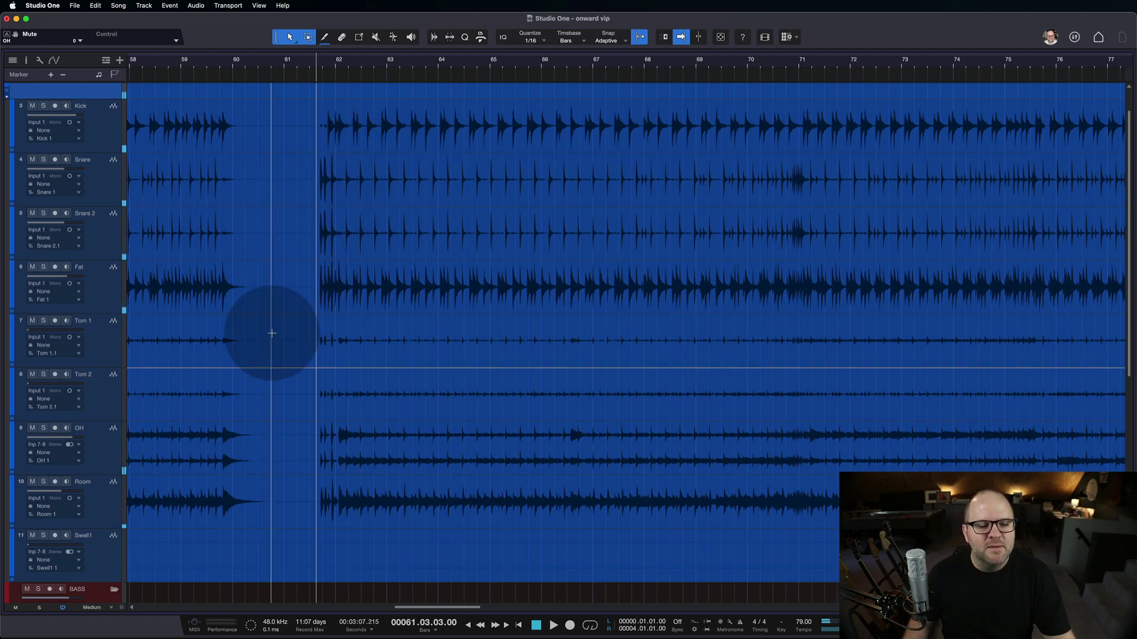
click(43, 428)
Solo Room with OH, audition both from bar 61, and show the PreSonus effects browser
click(44, 481)
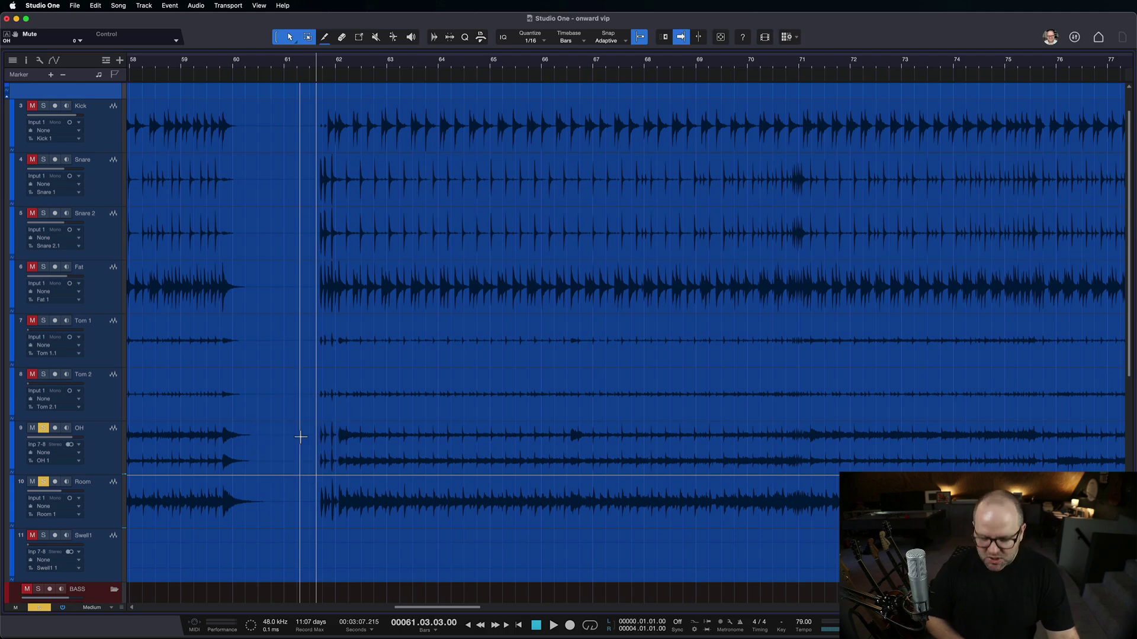
key(space)
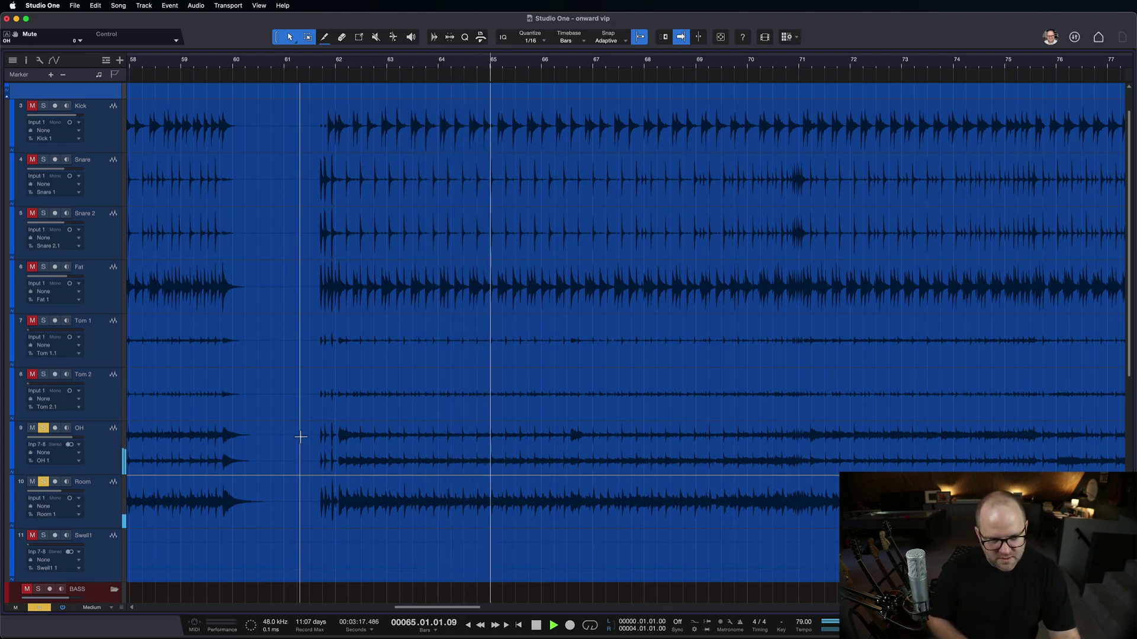
key(space)
click(333, 438)
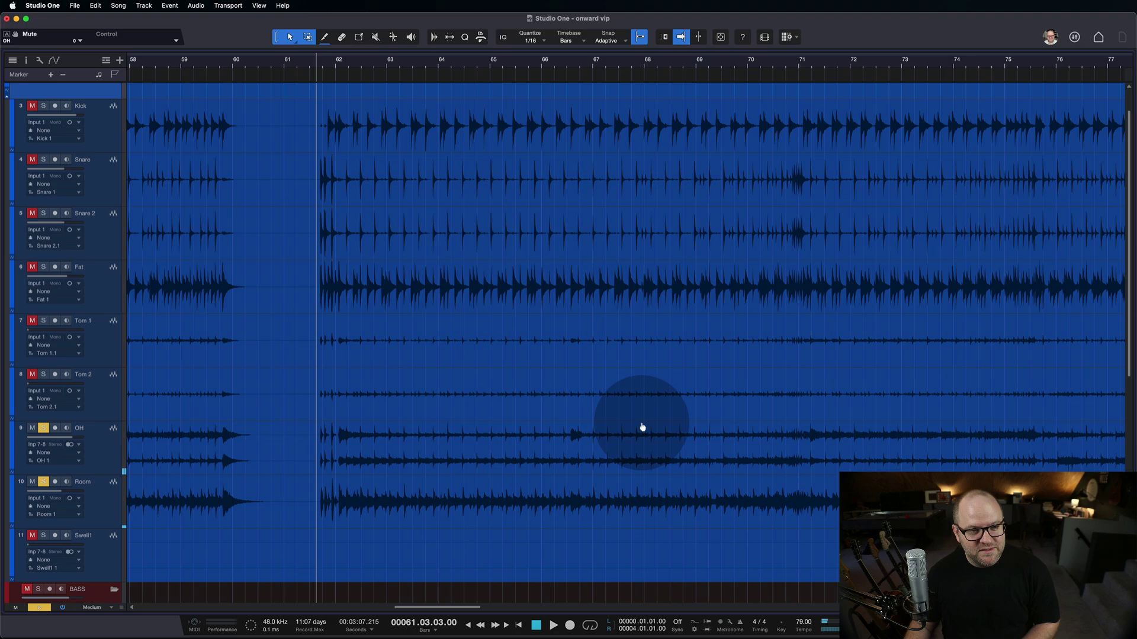
key(F7)
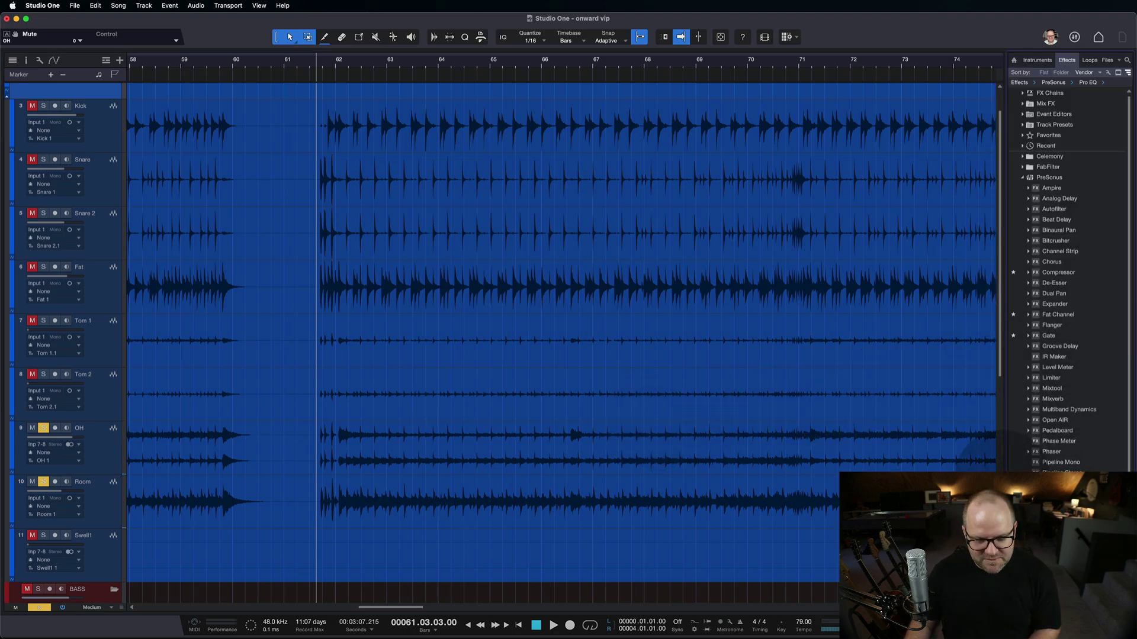
Insert Pro EQ³ onto the DRUMS folder bus and move its window aside
key(F7)
click(393, 427)
scroll(393, 428, up, 2)
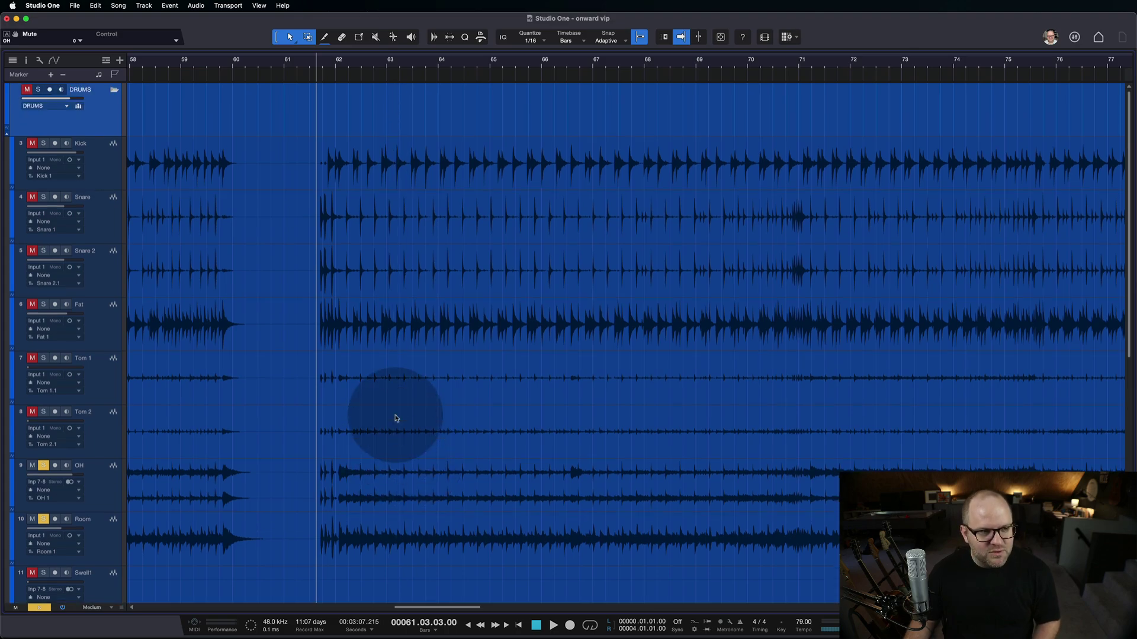
key(F7)
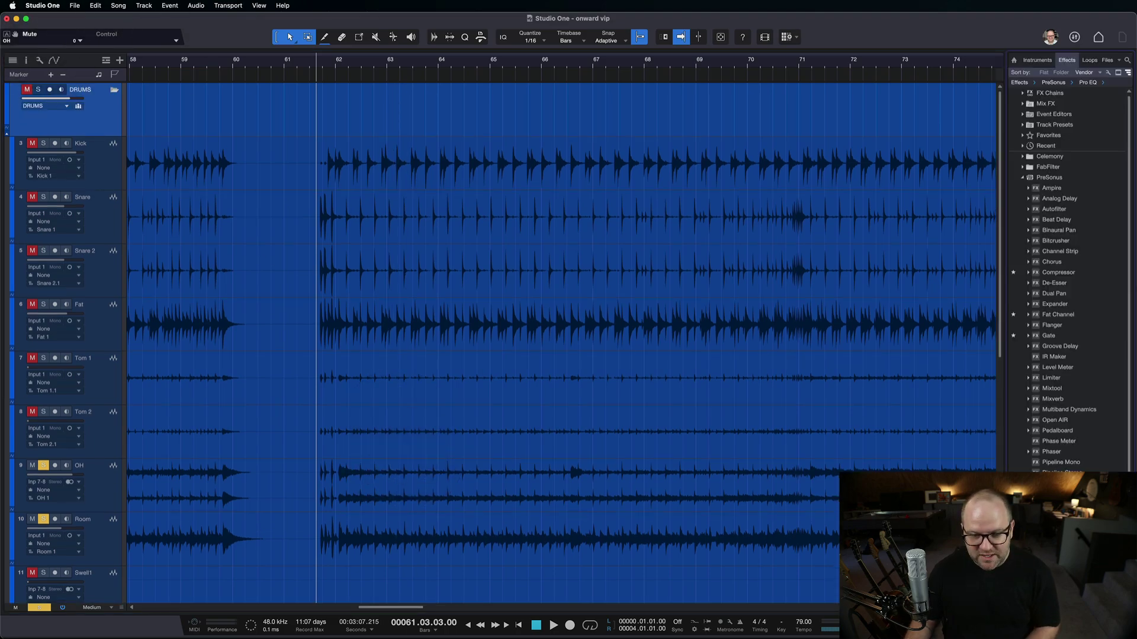
click(945, 412)
drag(945, 412, 469, 114)
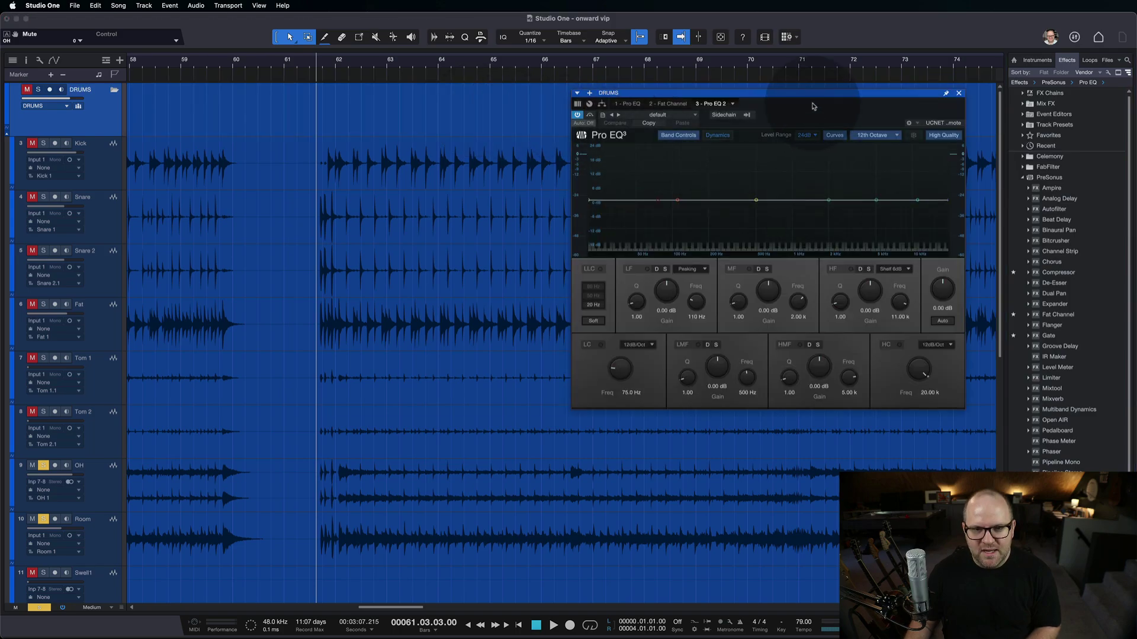
drag(781, 93, 1125, 562)
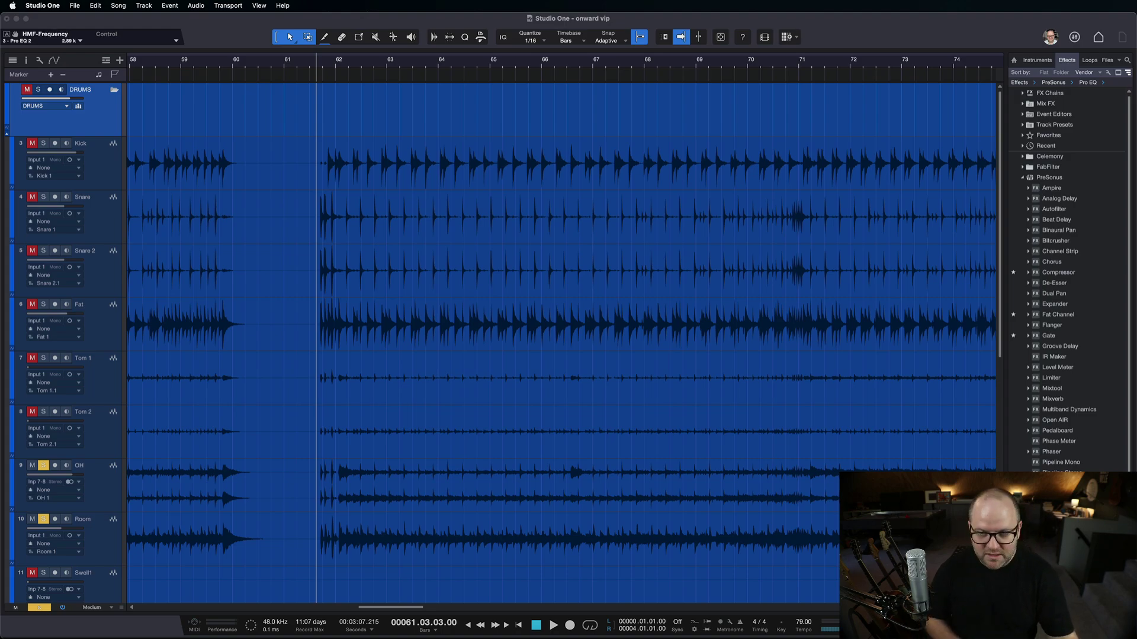
Solo the DRUMS bus and play it back from bar 61
key(m)
key(s)
key(space)
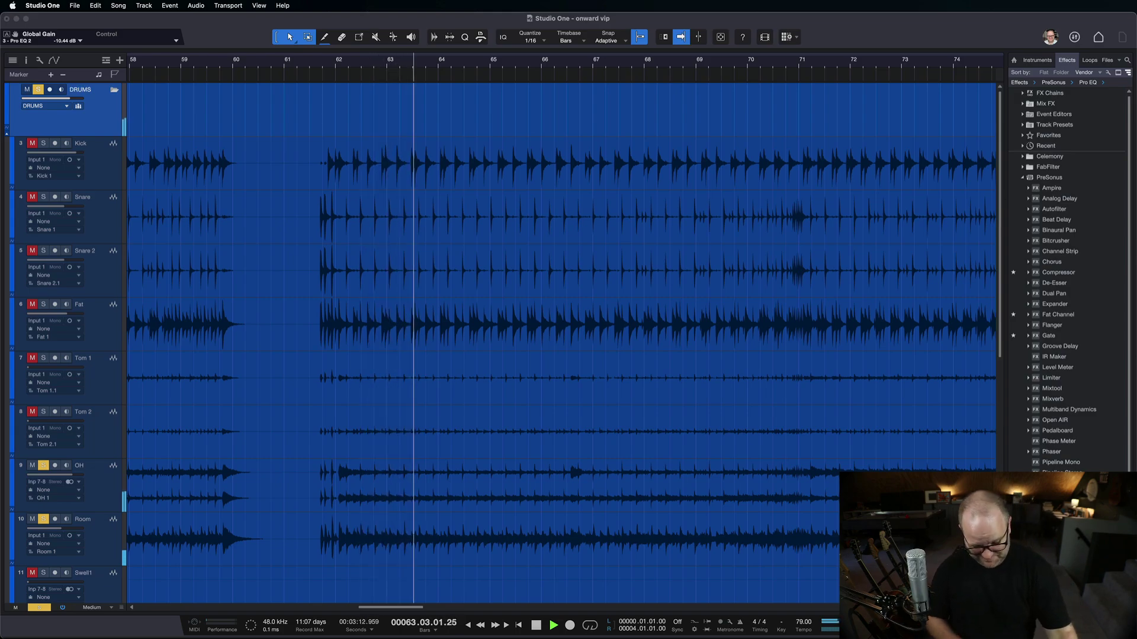
key(space)
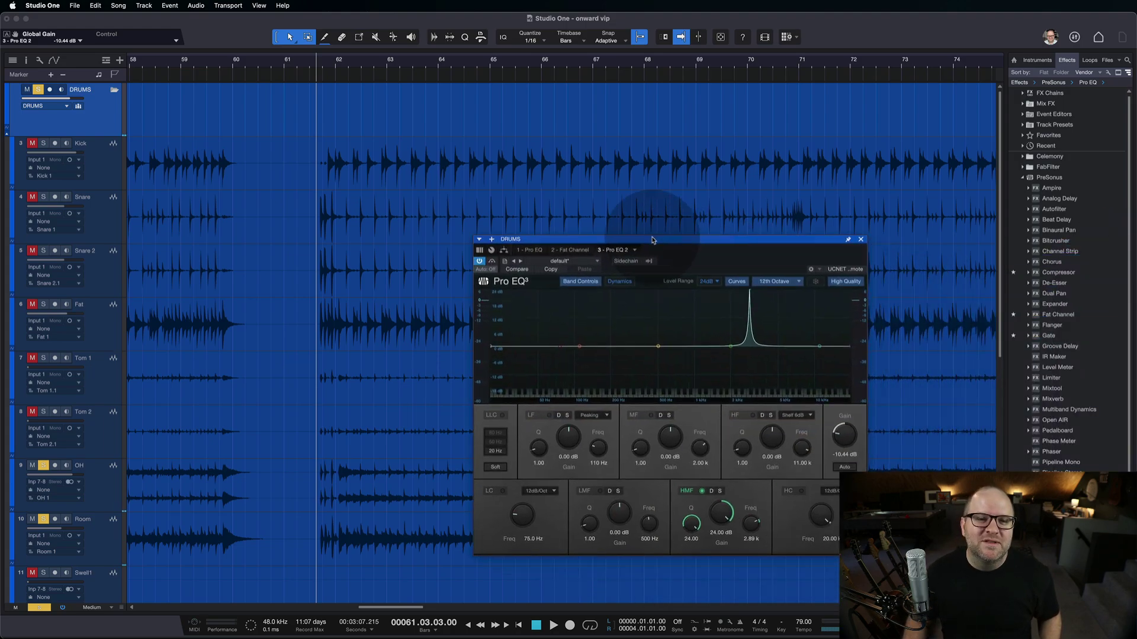
Reposition the DRUMS bus Pro EQ³ window at the top centre of the screen
drag(650, 237, 489, 116)
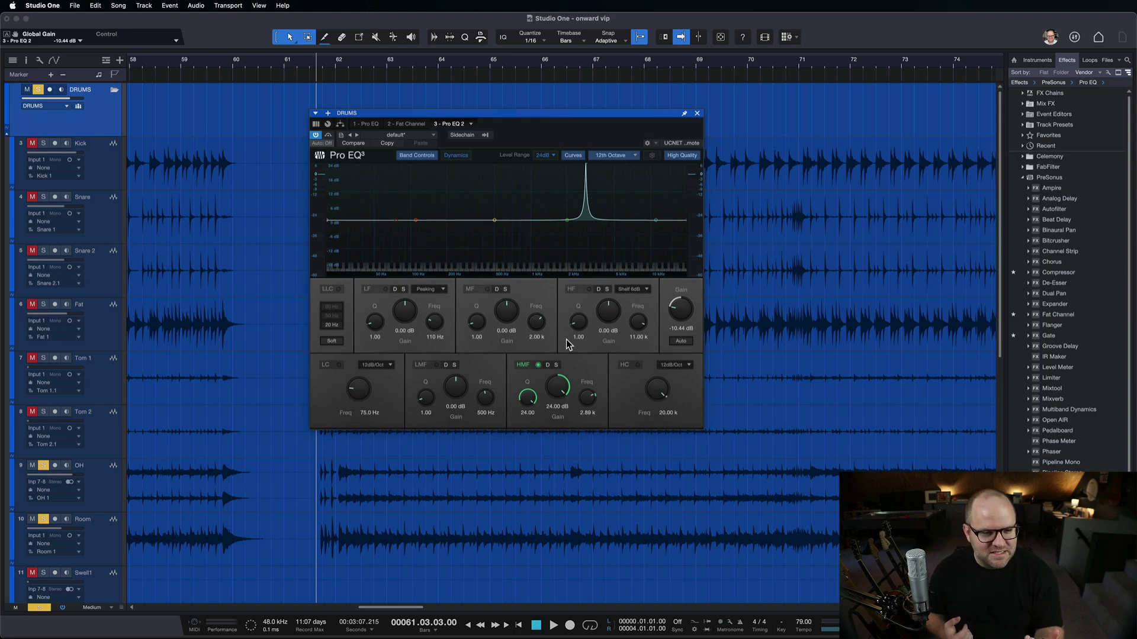
Compare the HMF band on and off, then sweep its narrow boost to 2.90 kHz during playback
click(538, 366)
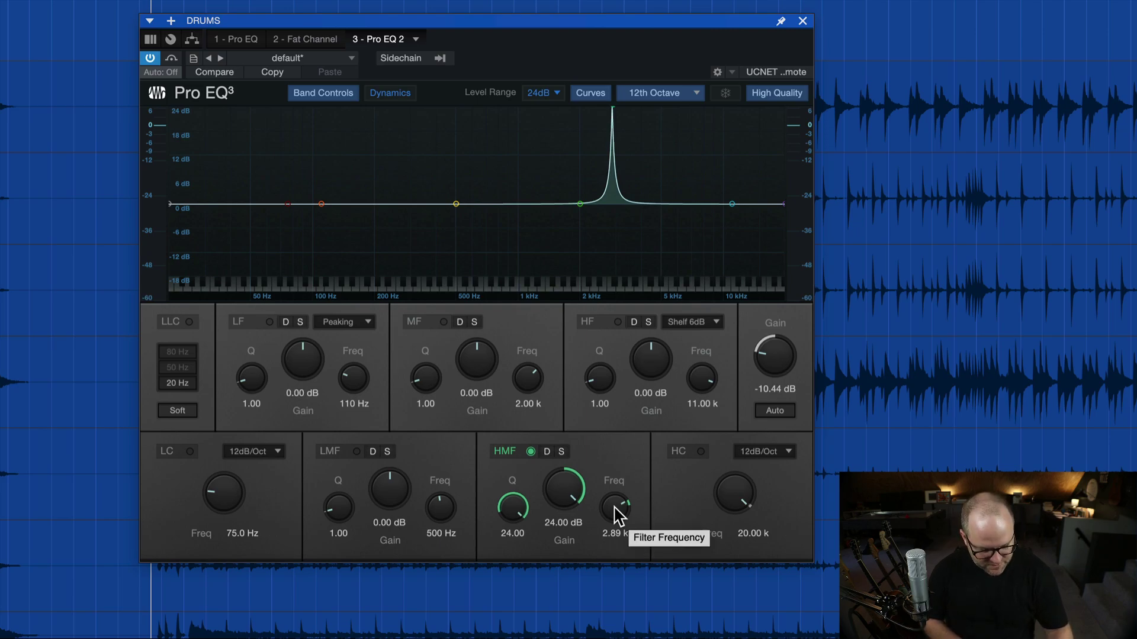
key(space)
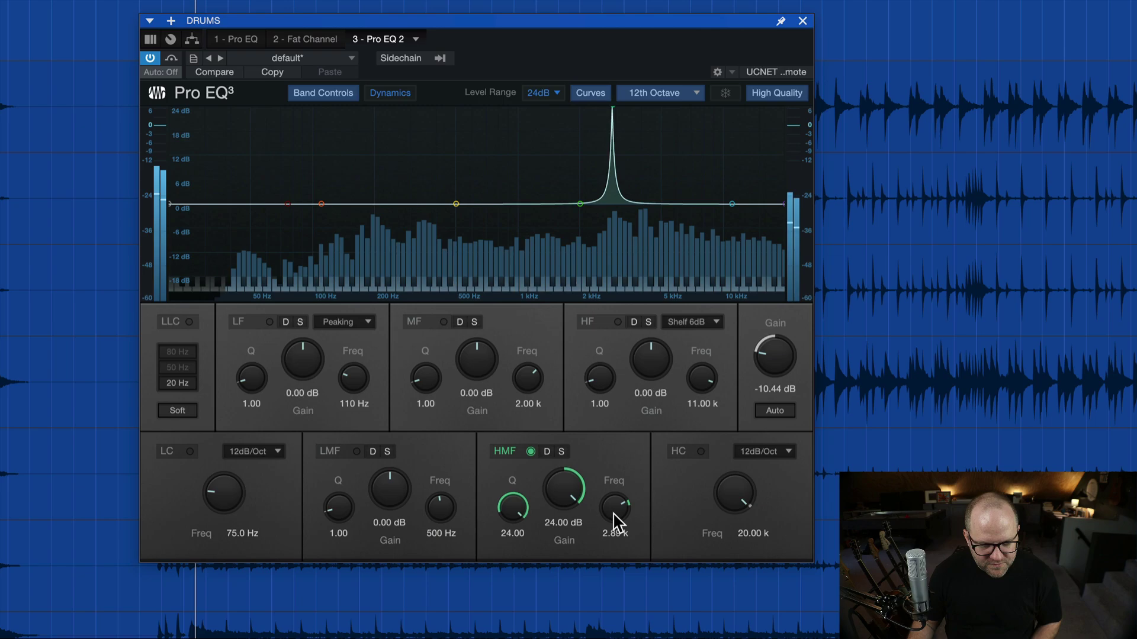
mouse_move(614, 520)
mouse_down()
mouse_move(611, 492)
mouse_move(607, 526)
mouse_move(612, 499)
mouse_up()
key(space)
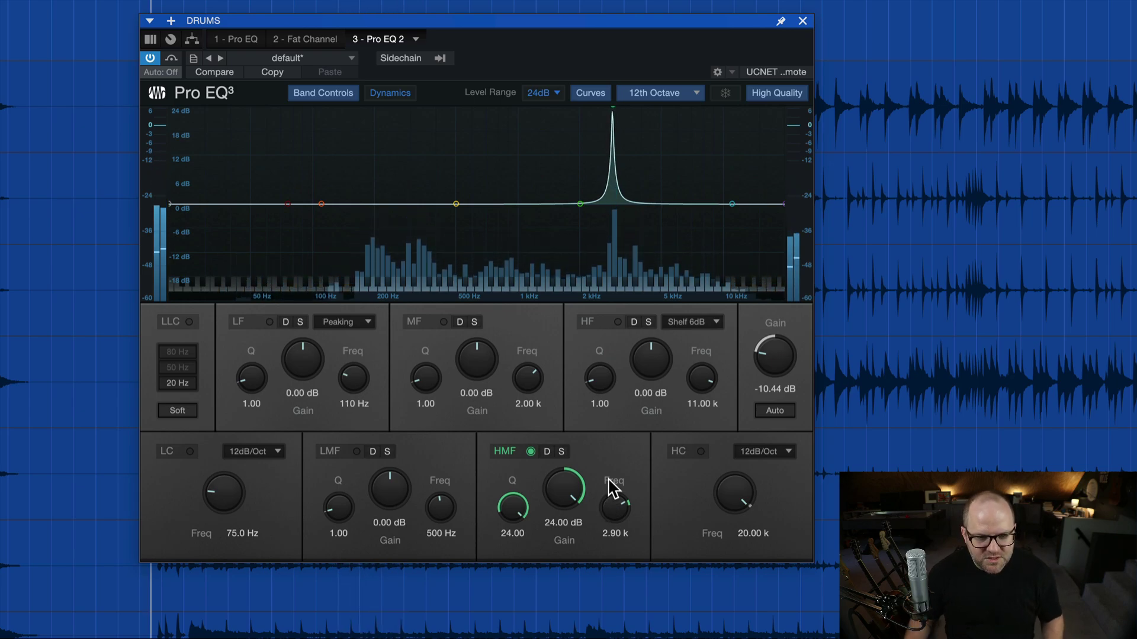
Reset output gain to 0 dB and turn the HMF band into a −14.40 dB cut at 2.90 kHz
alt+click(773, 361)
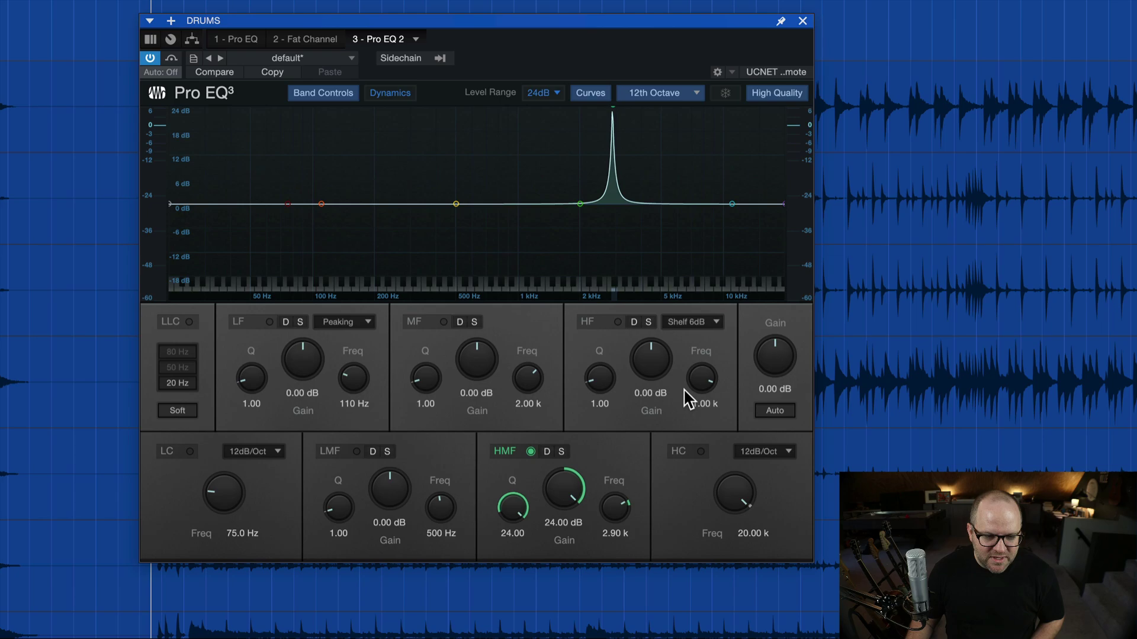
alt+click(566, 486)
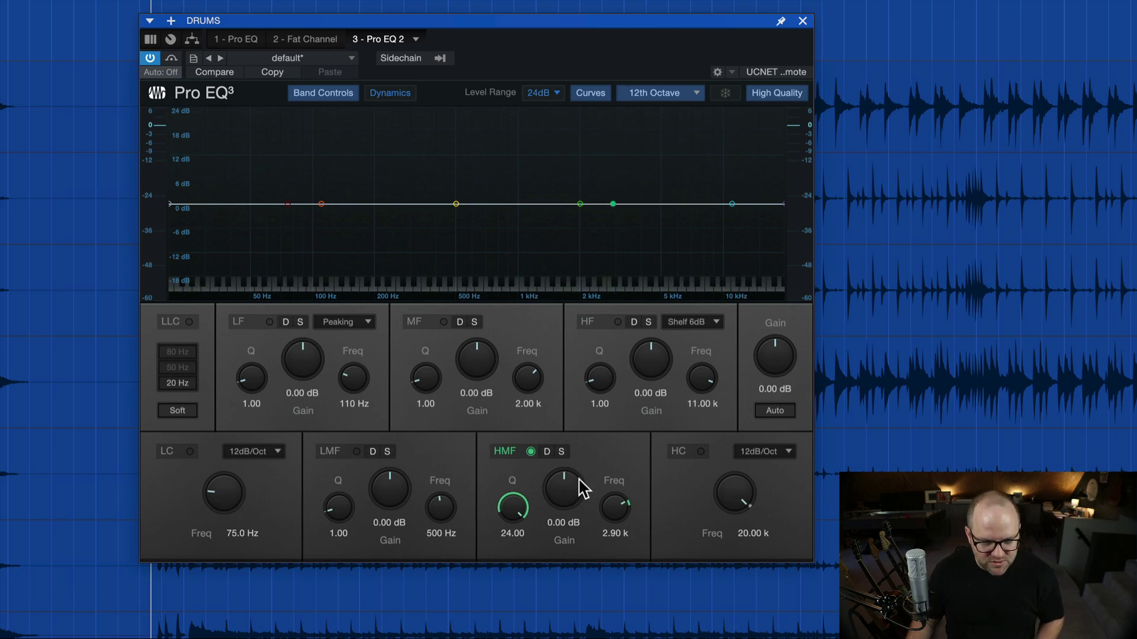
drag(579, 487, 569, 571)
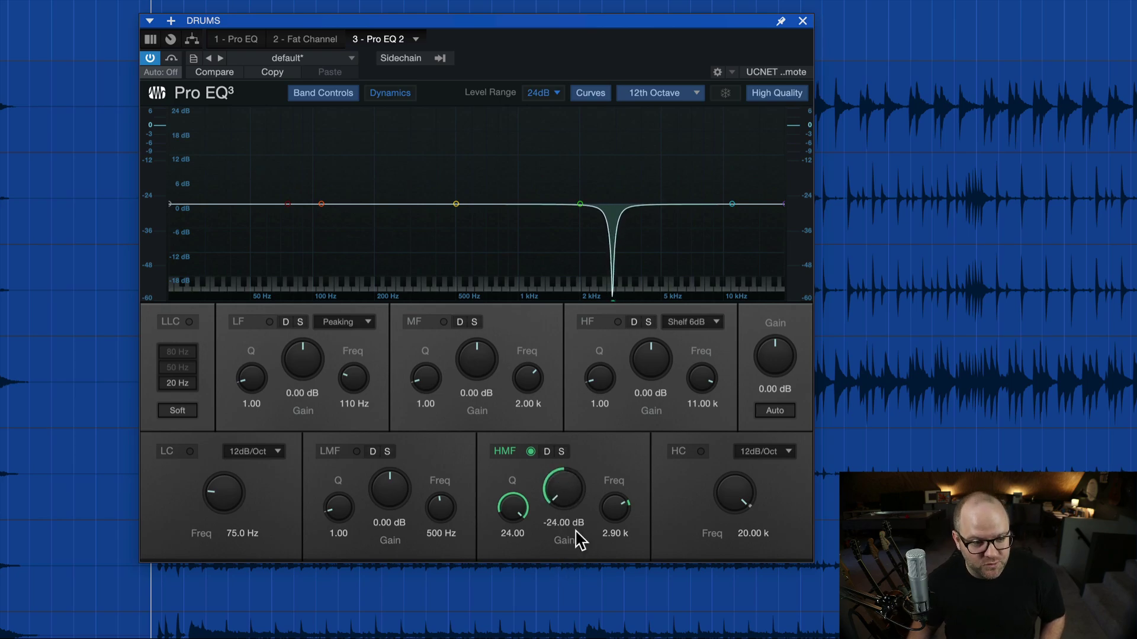
drag(573, 504, 513, 125)
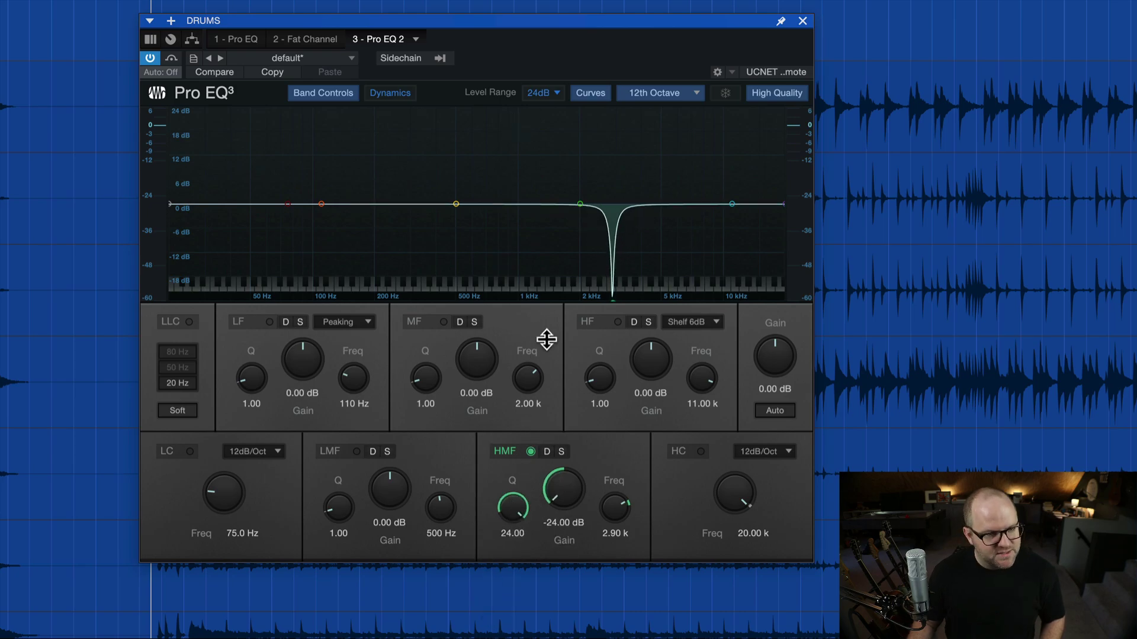
drag(562, 485, 566, 401)
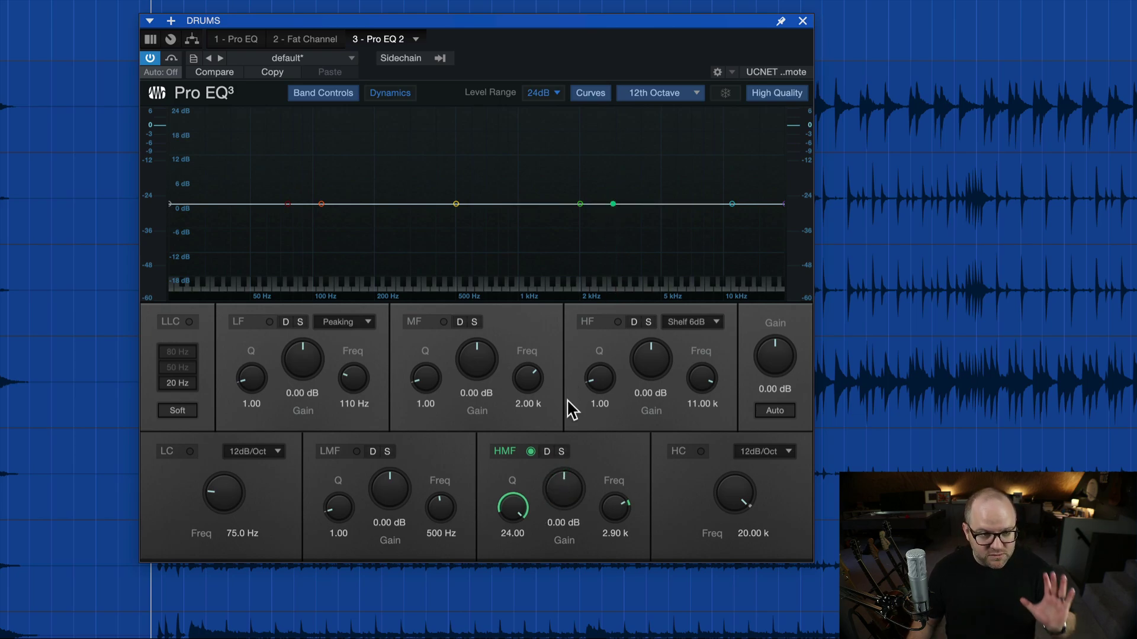
key(space)
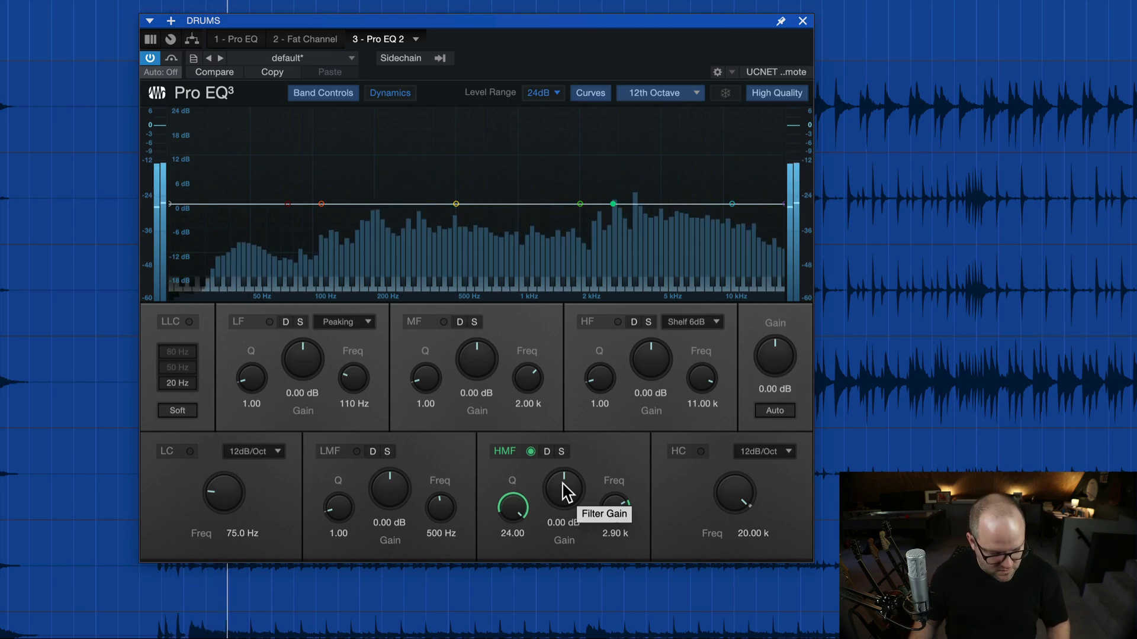
drag(566, 492, 558, 524)
key(space)
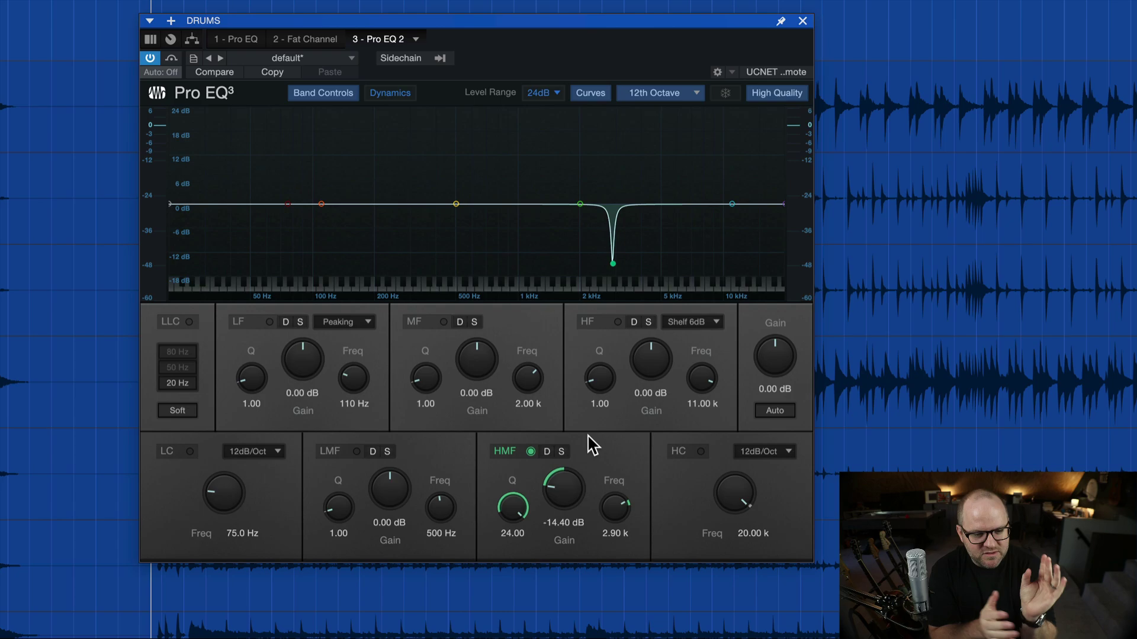
Toggle the 2.9 kHz HMF notch on and off repeatedly
click(531, 451)
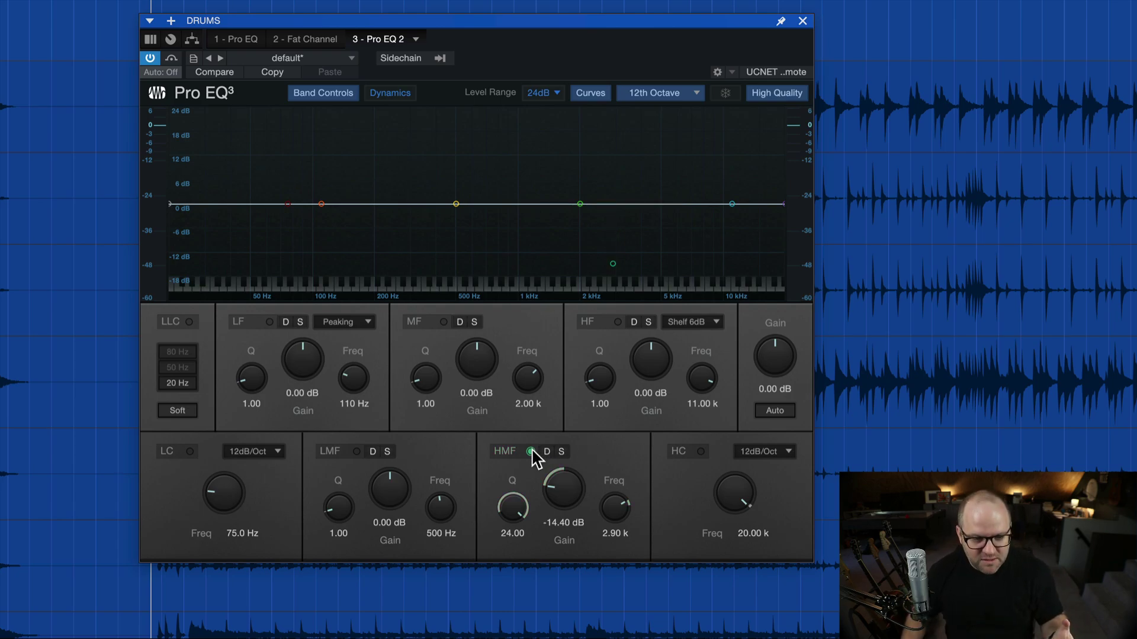
click(531, 452)
click(531, 452)
click(531, 452)
click(531, 452)
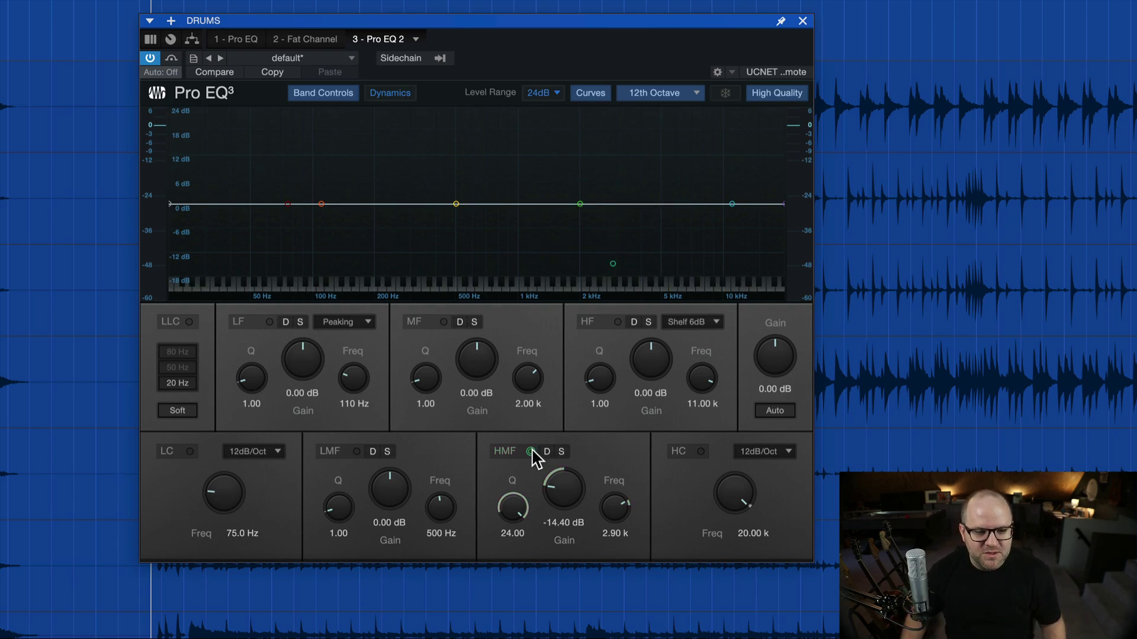
click(531, 452)
click(531, 452)
click(532, 452)
click(532, 452)
click(531, 452)
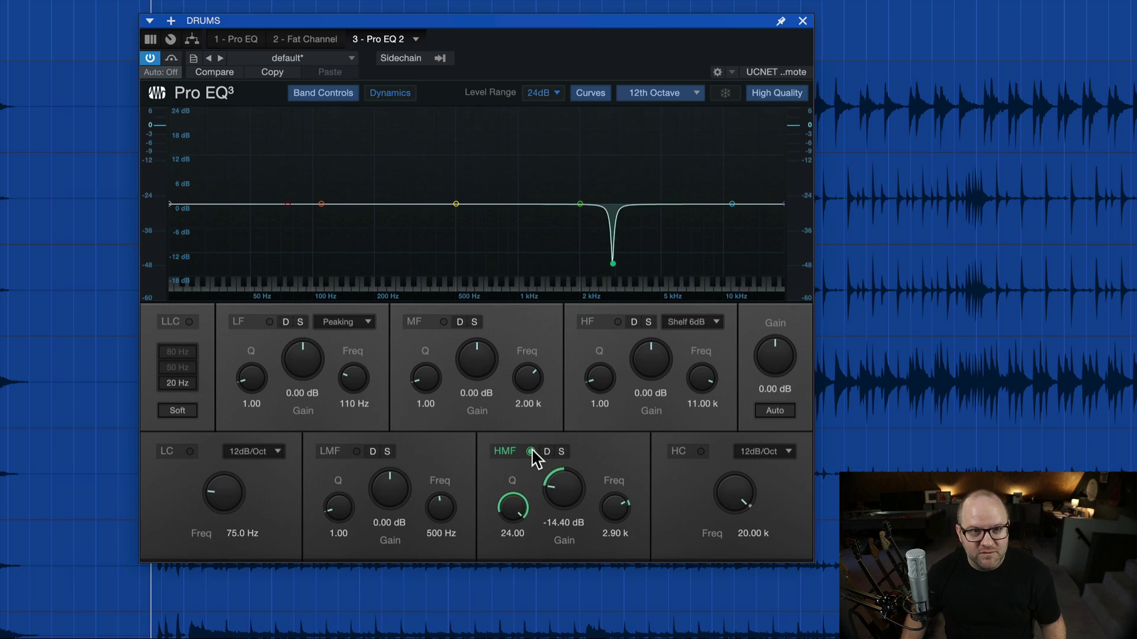
click(531, 452)
click(531, 452)
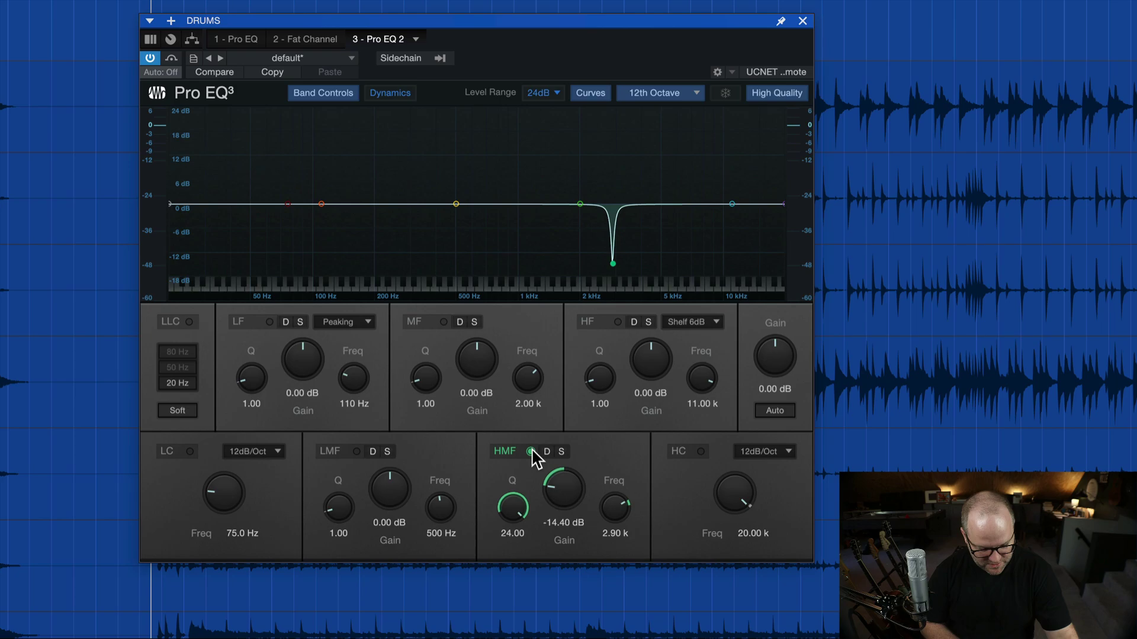
Play the drums while comparing with and without the 2.9 kHz notch, leaving it enabled
key(space)
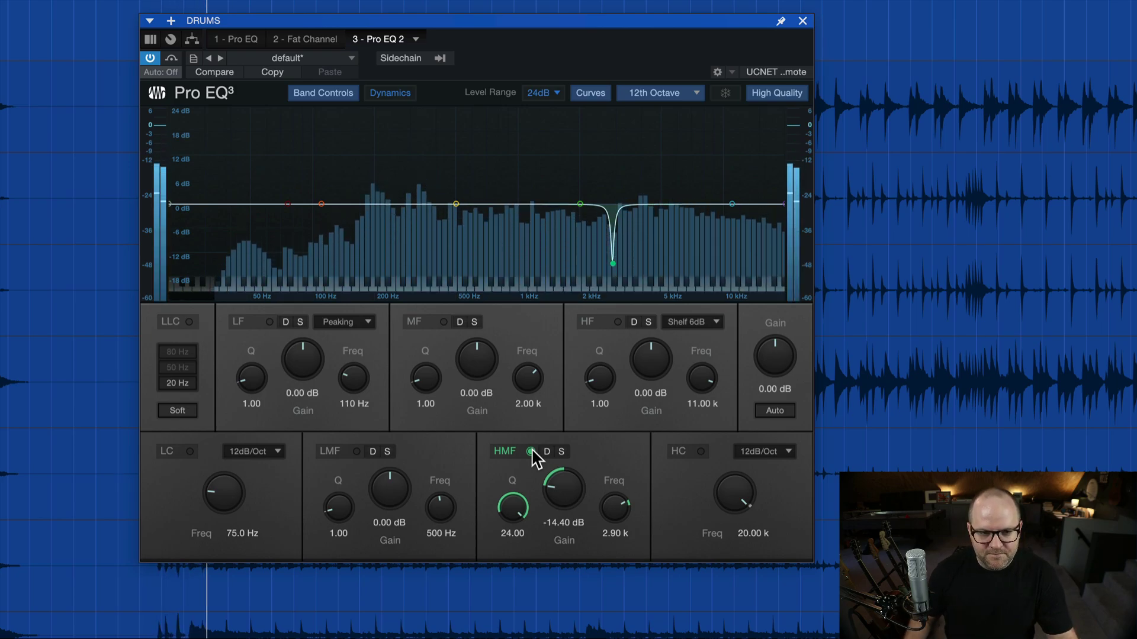
click(531, 452)
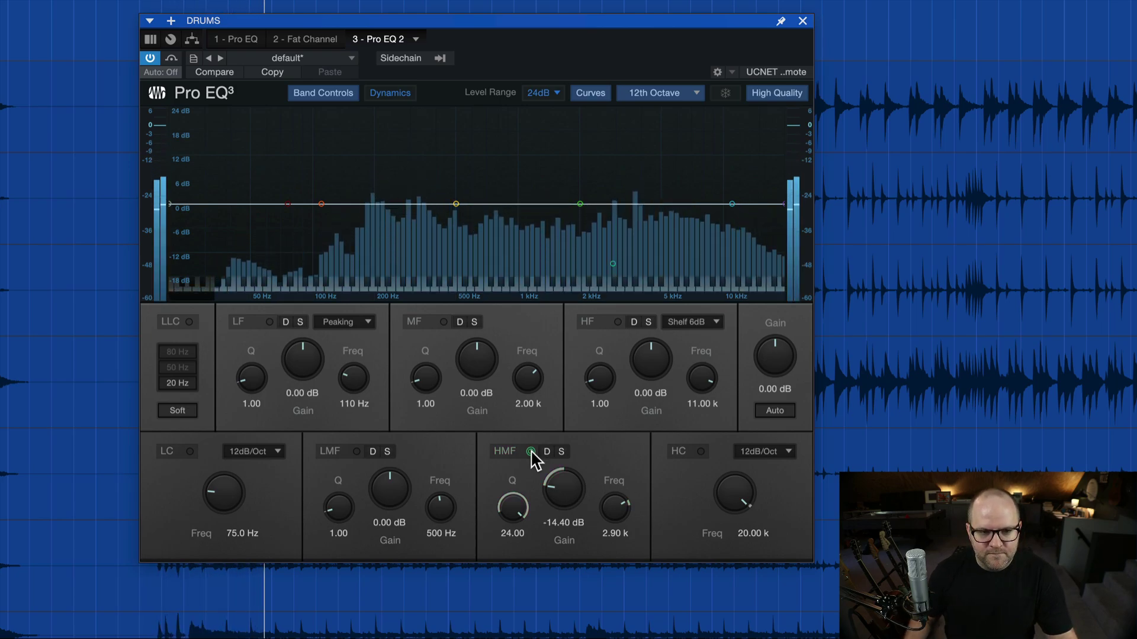
click(532, 452)
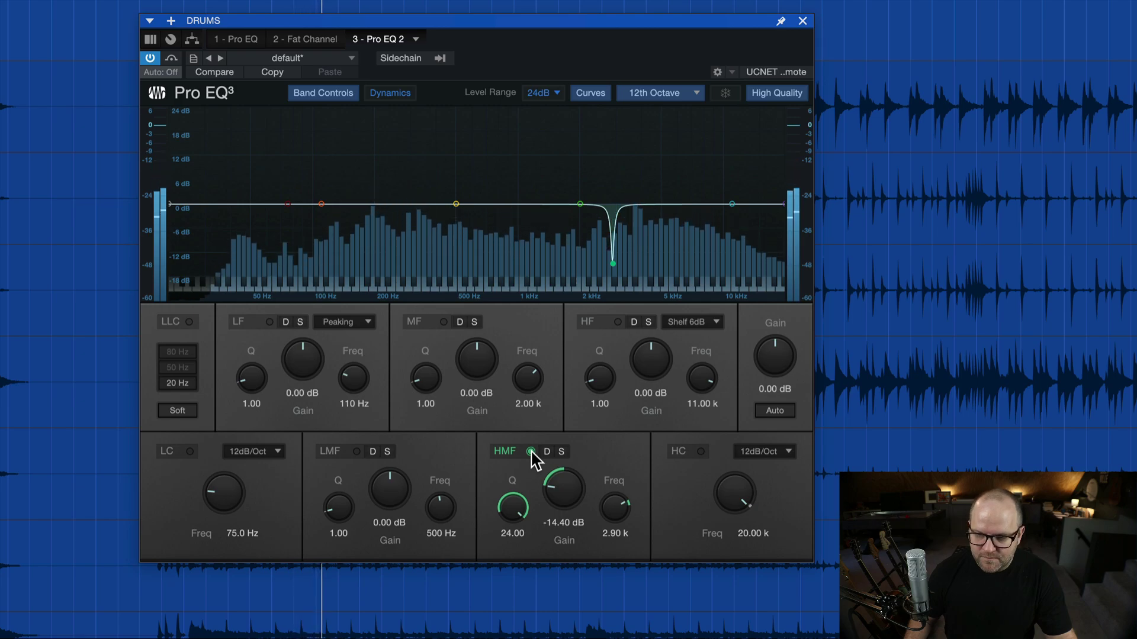
click(531, 452)
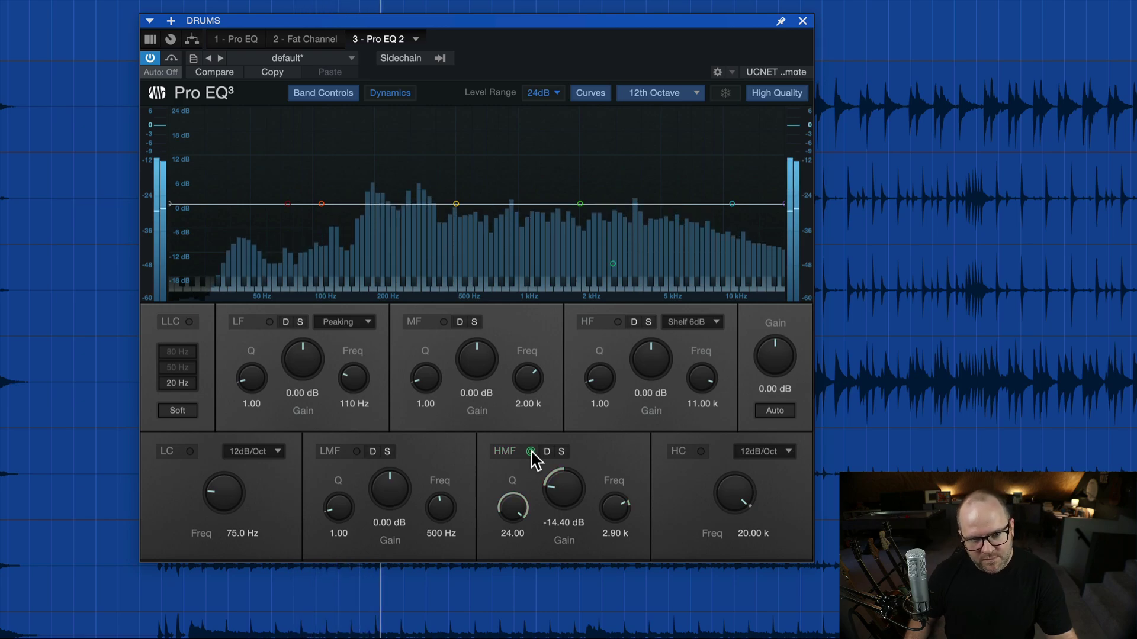
click(531, 452)
click(532, 452)
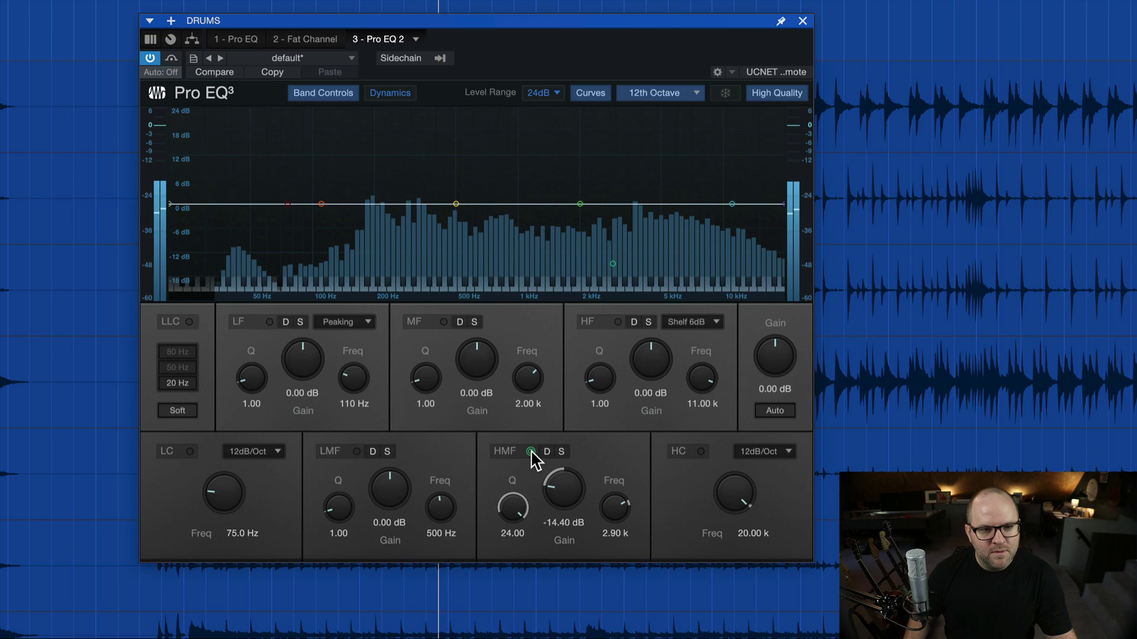
click(531, 452)
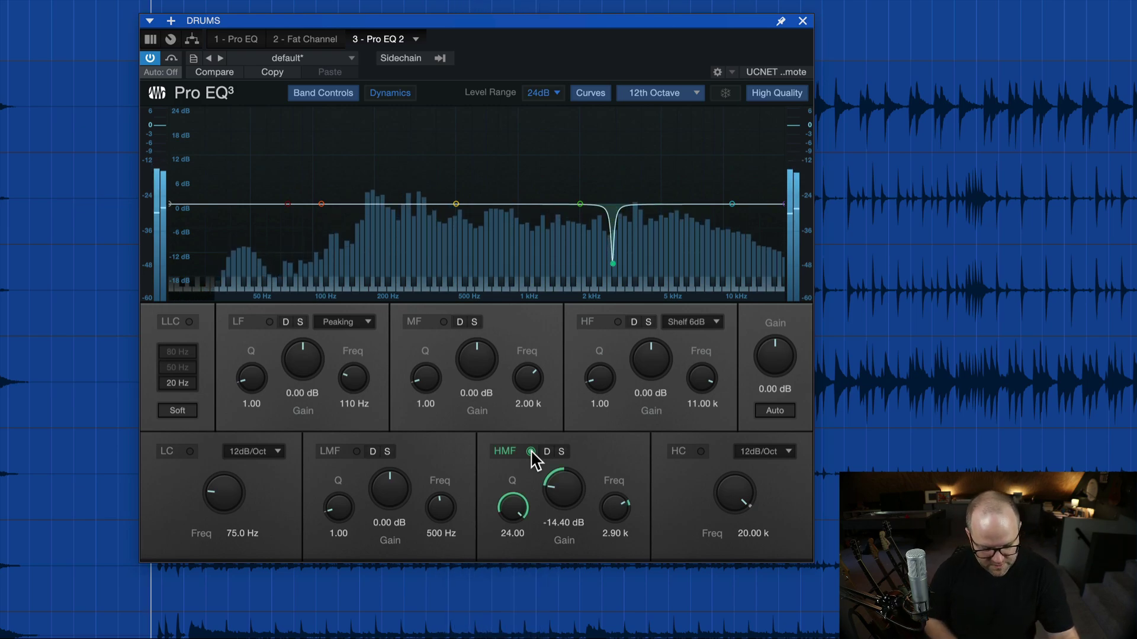
click(560, 452)
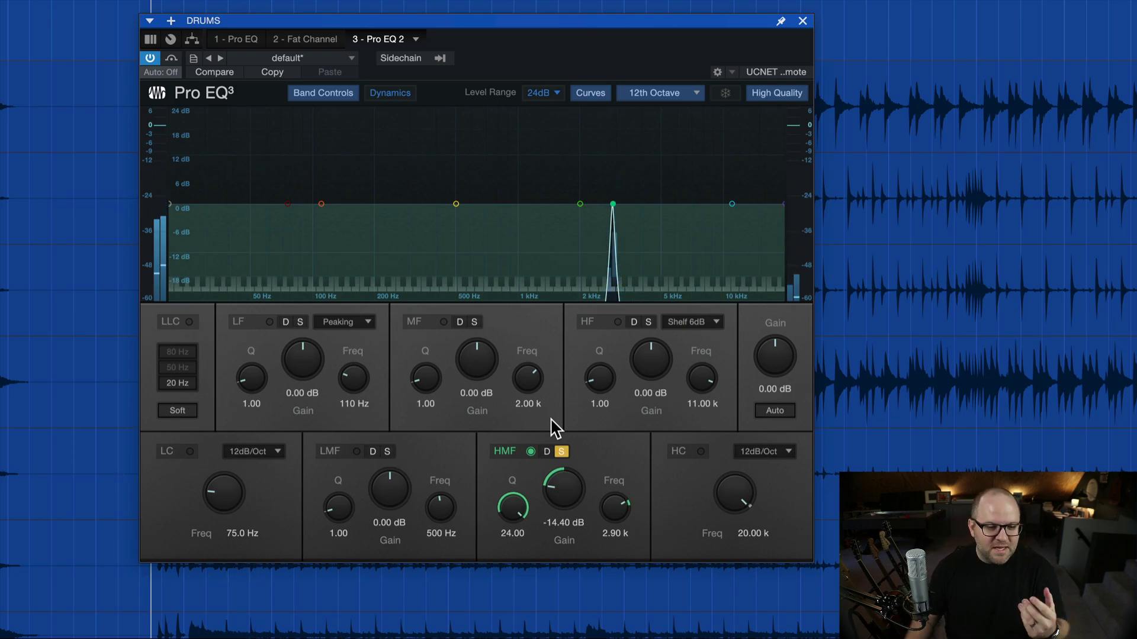
click(561, 451)
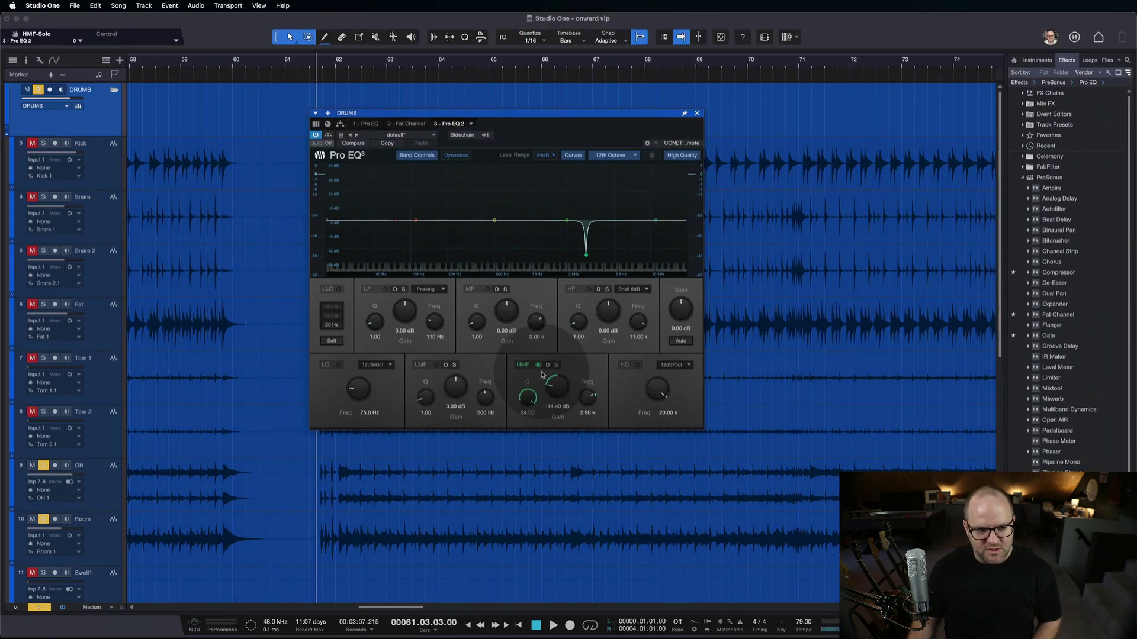
Bypass the 2.9 kHz notch, solo the DRUMS folder, and play a short passage
click(493, 306)
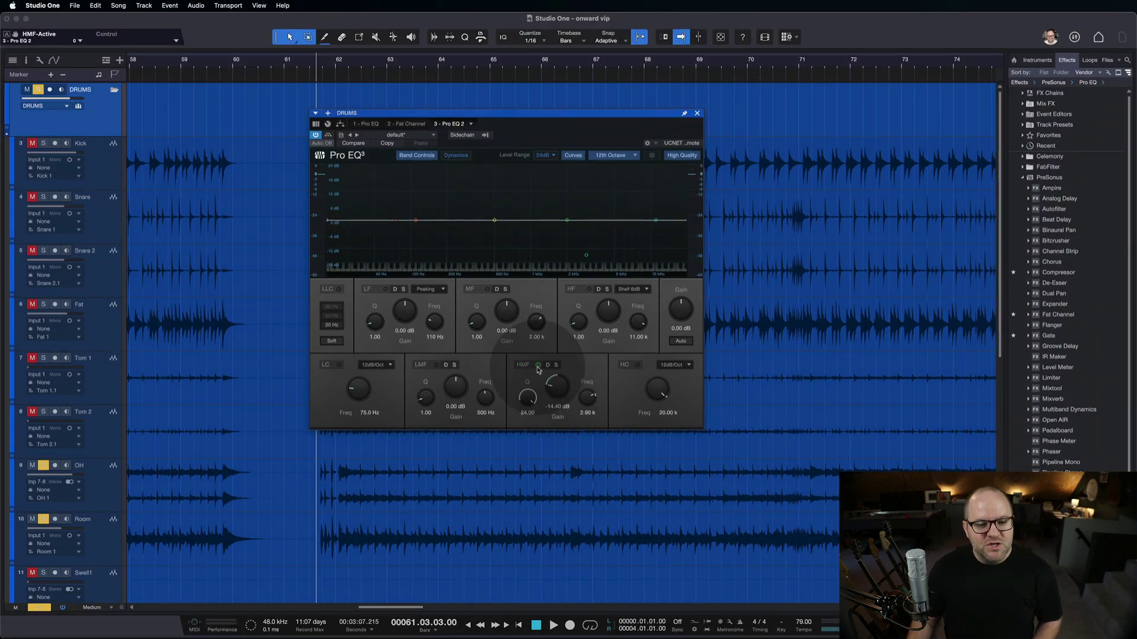
click(39, 90)
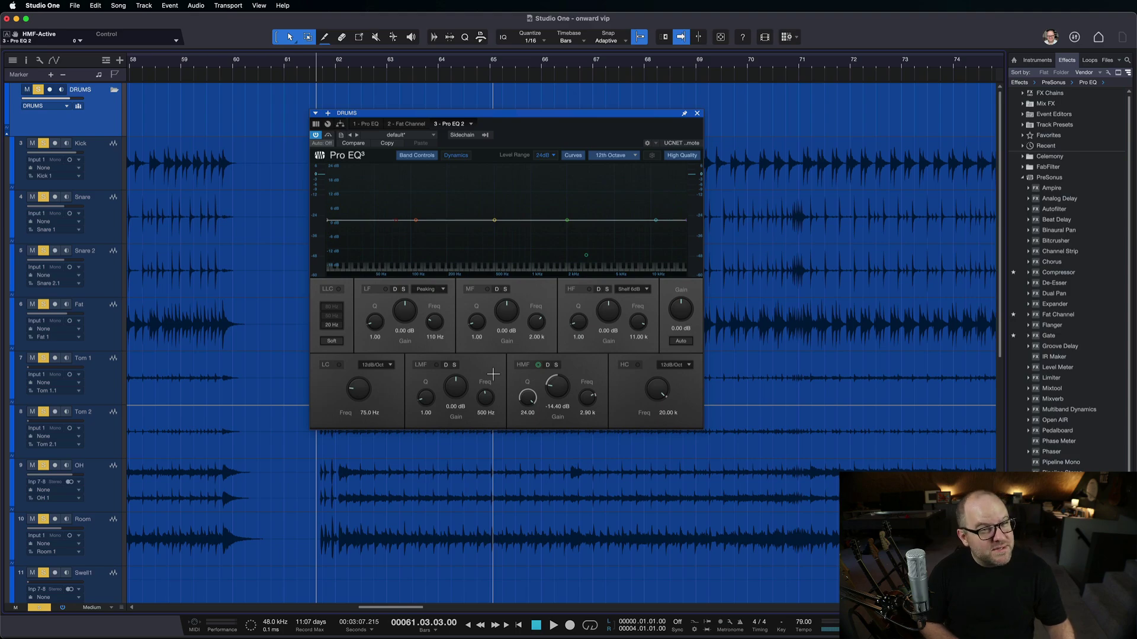
key(space)
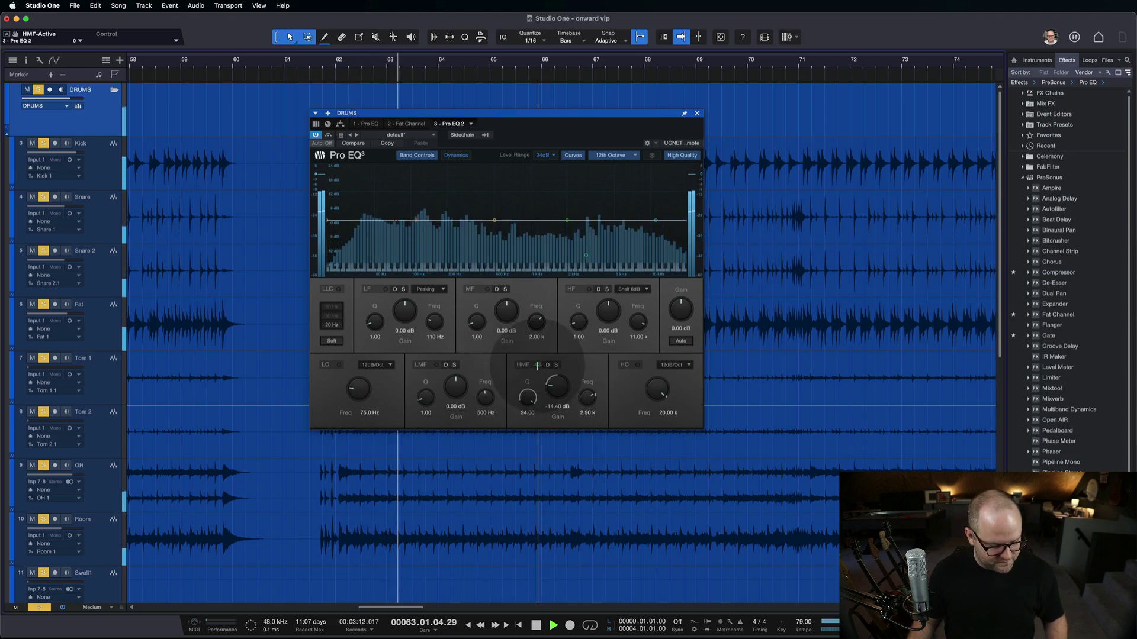
key(space)
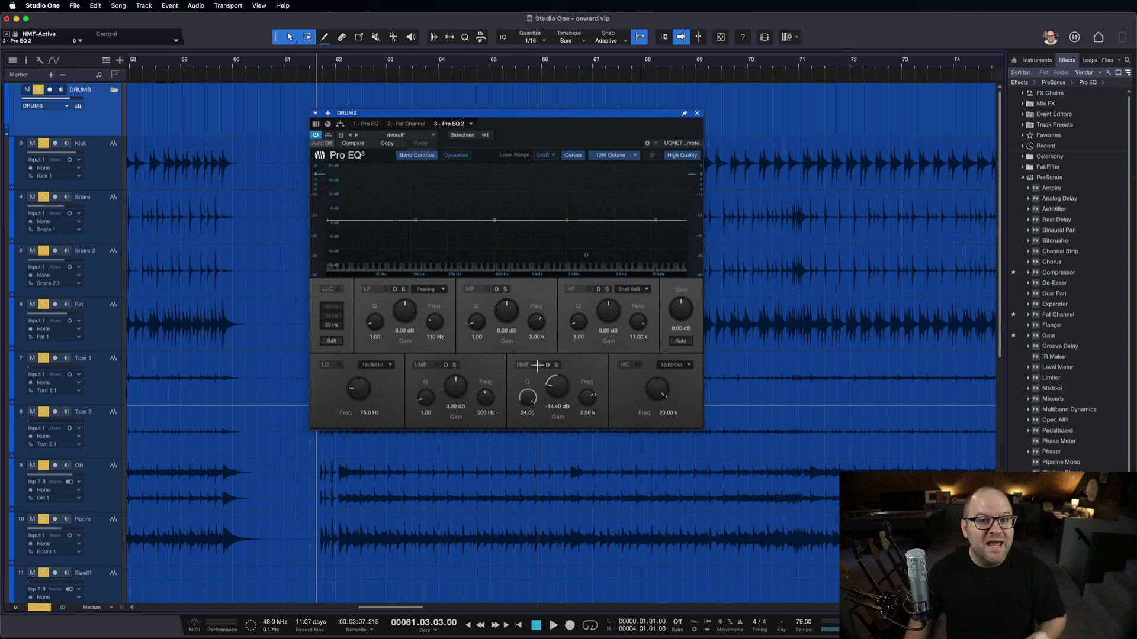
Compare the drums with and without the 2.9 kHz notch during playback, then stop
click(538, 365)
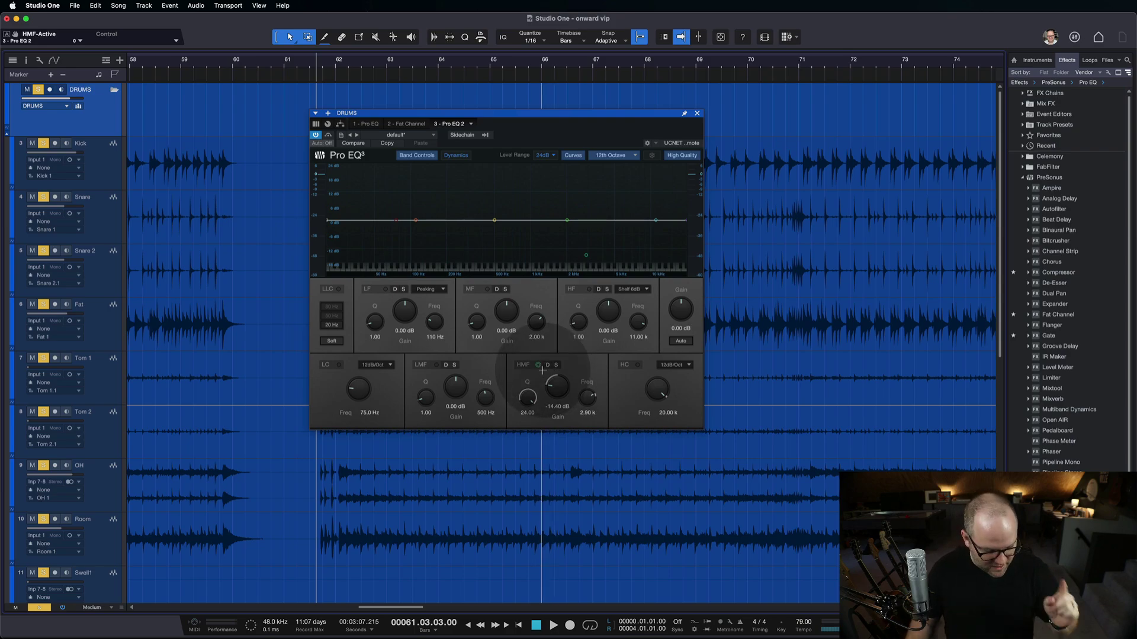
click(537, 365)
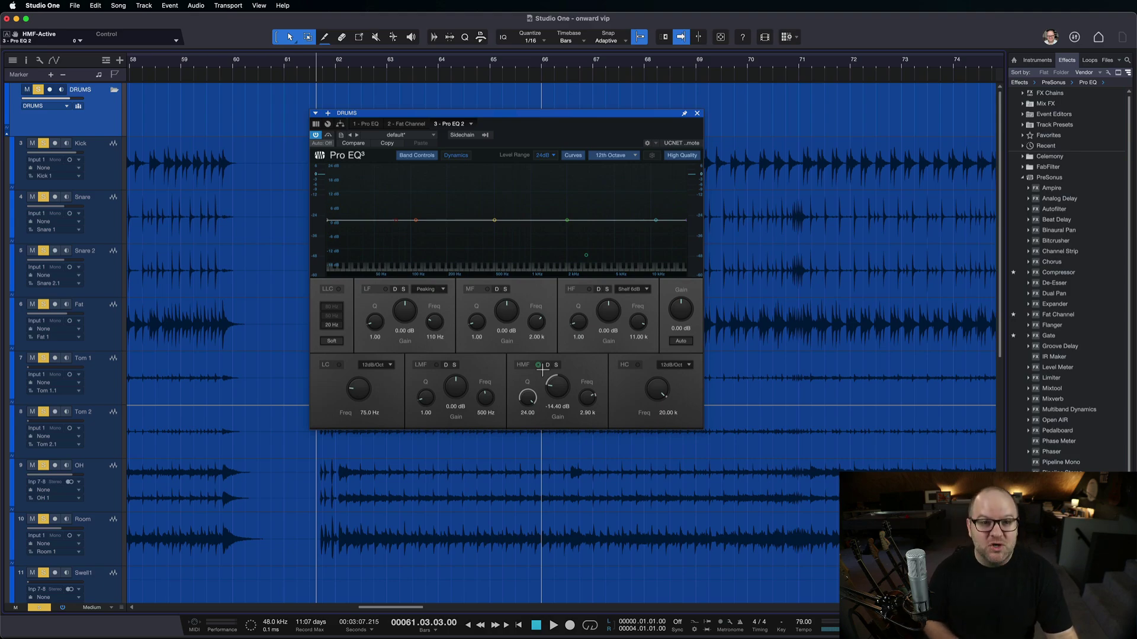
key(space)
click(539, 366)
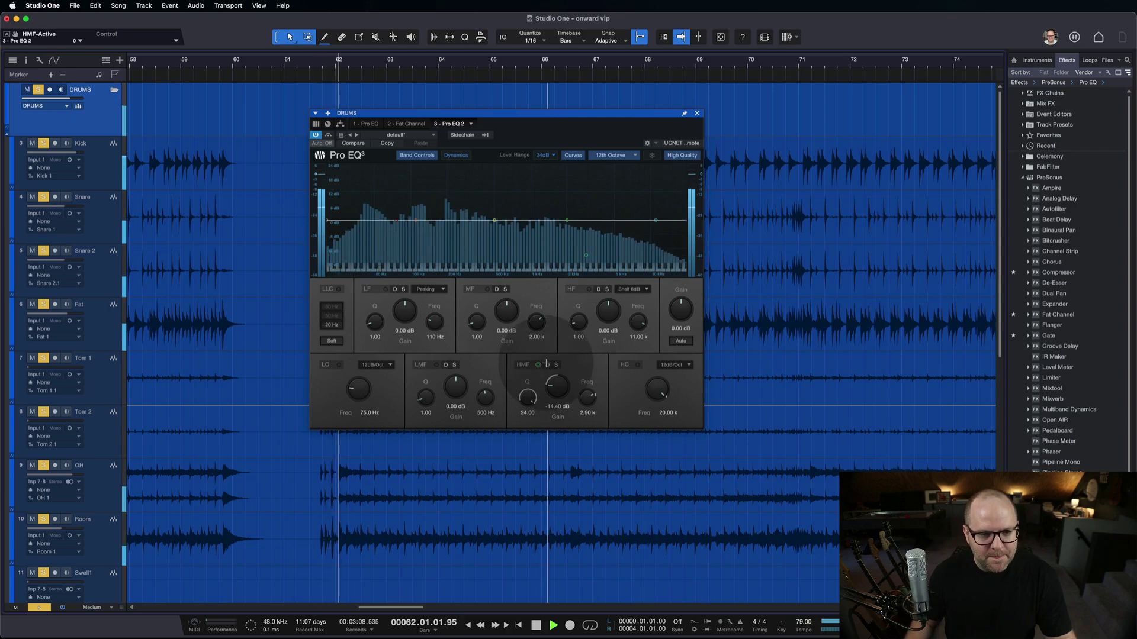
click(539, 366)
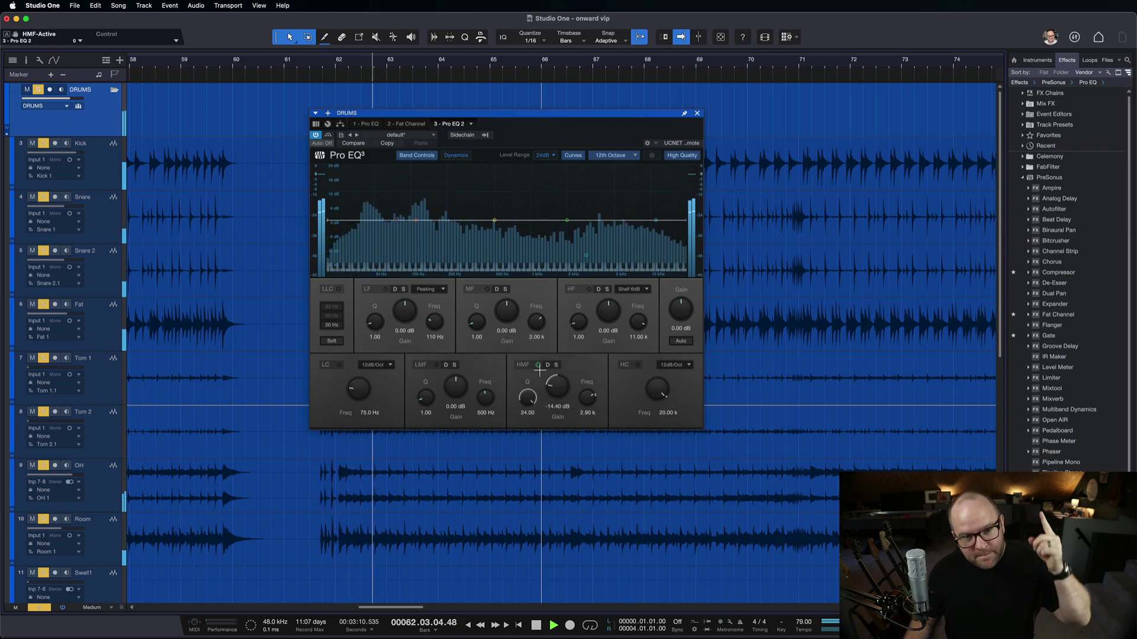
click(538, 365)
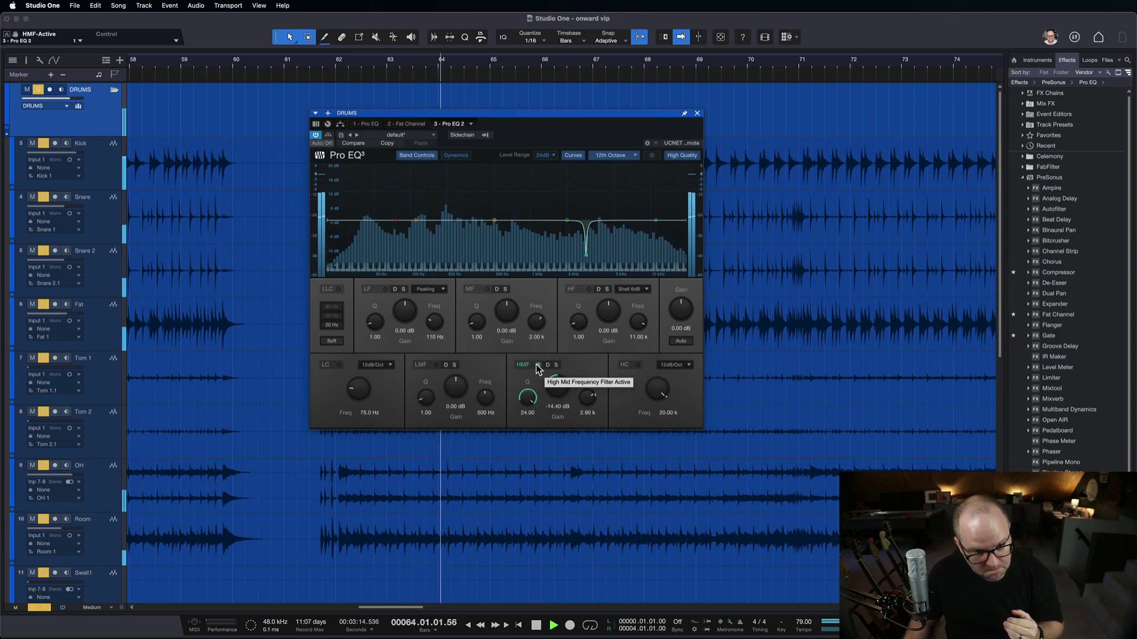
click(538, 365)
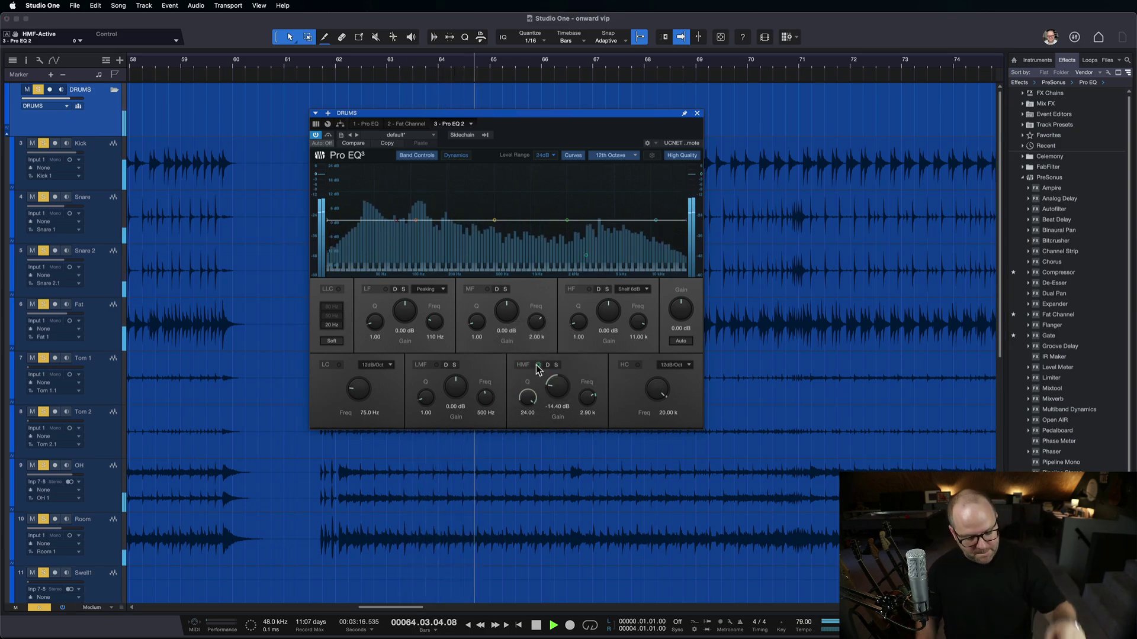
key(space)
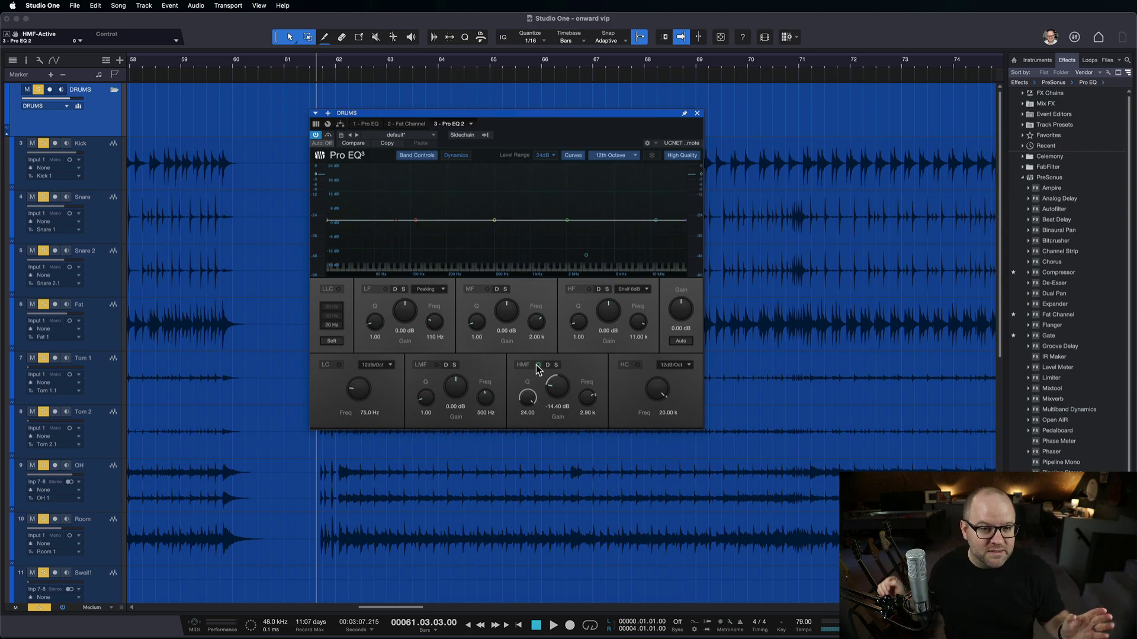
Close the DRUMS bus Pro EQ³ plug-in window
click(697, 113)
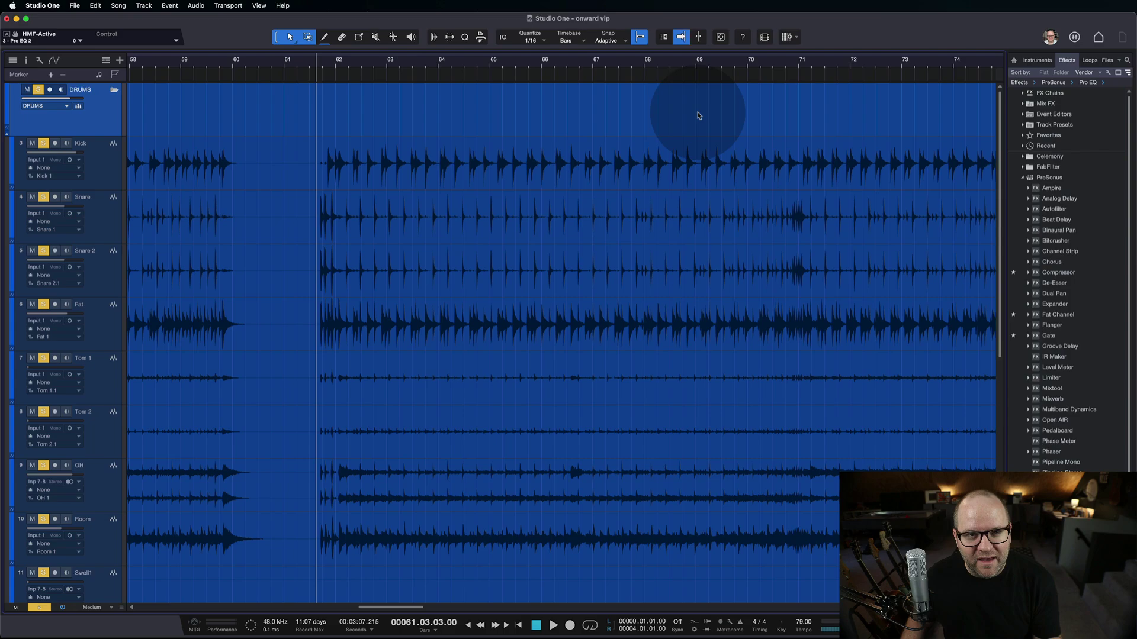